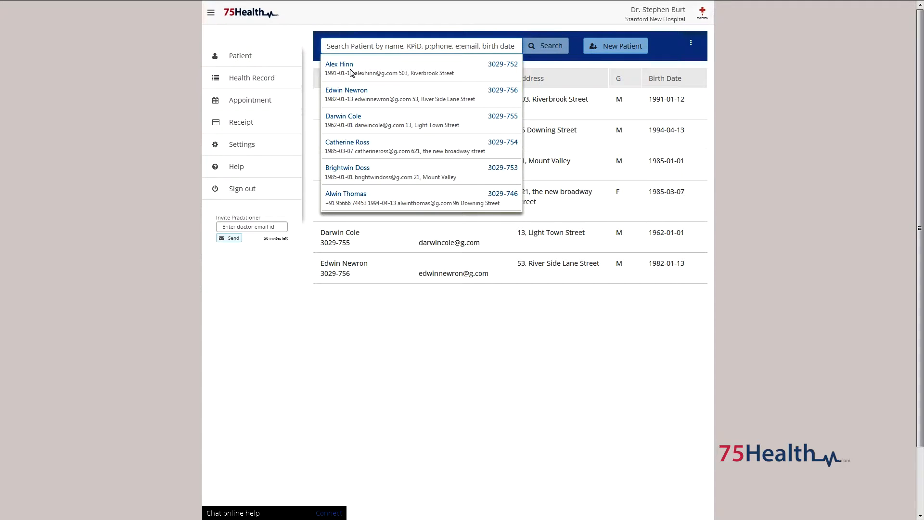
Open the medical history of the first suggested patient and create a new health record
click(346, 70)
click(594, 158)
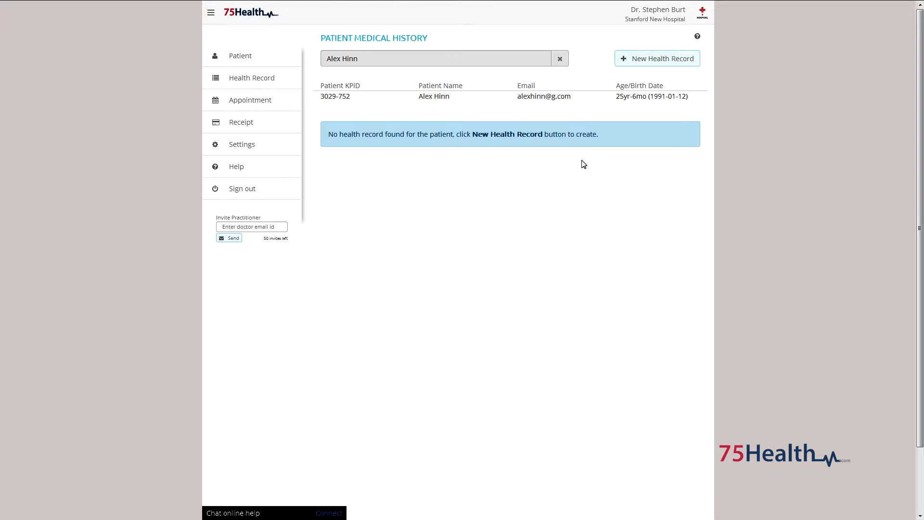
click(630, 69)
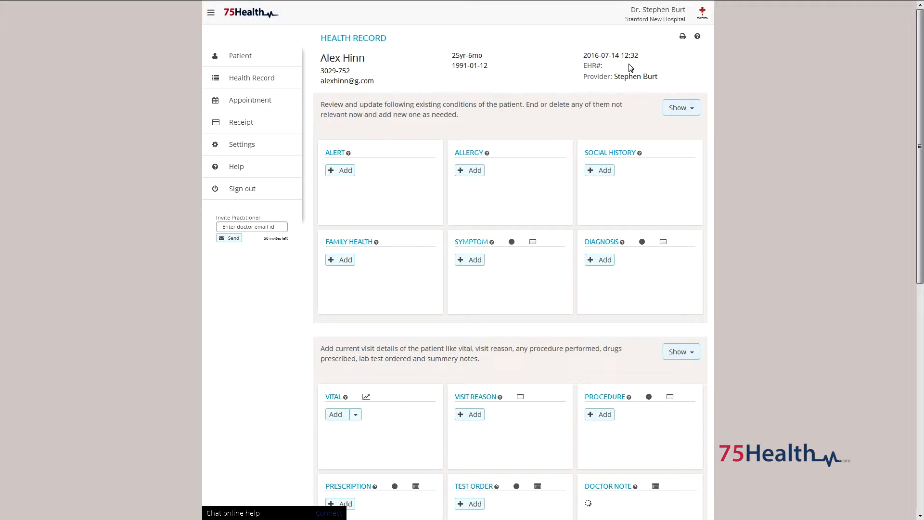
Hide the Family Health section of the existing conditions and show it again
click(678, 110)
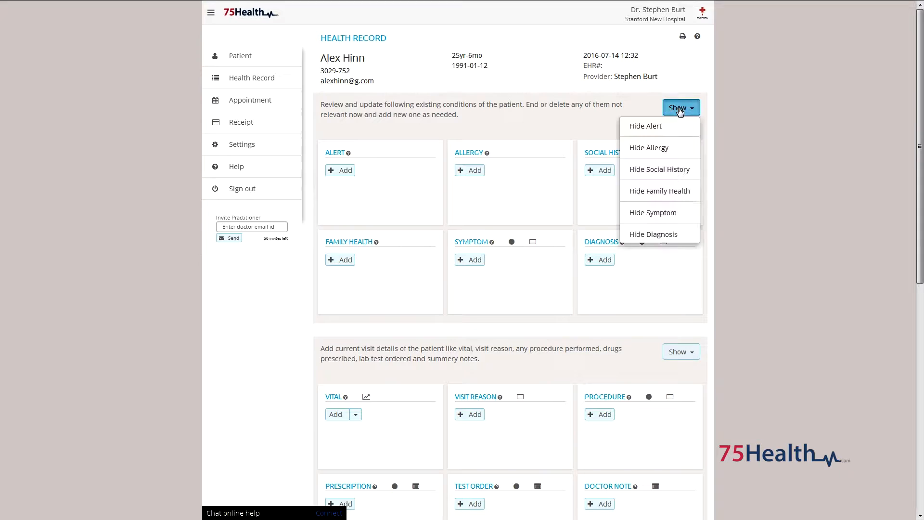
click(653, 195)
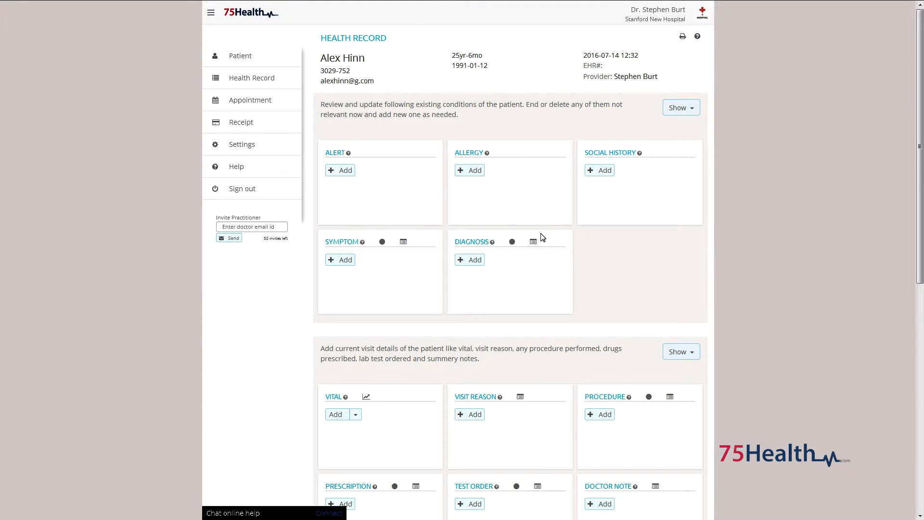
click(678, 115)
click(658, 192)
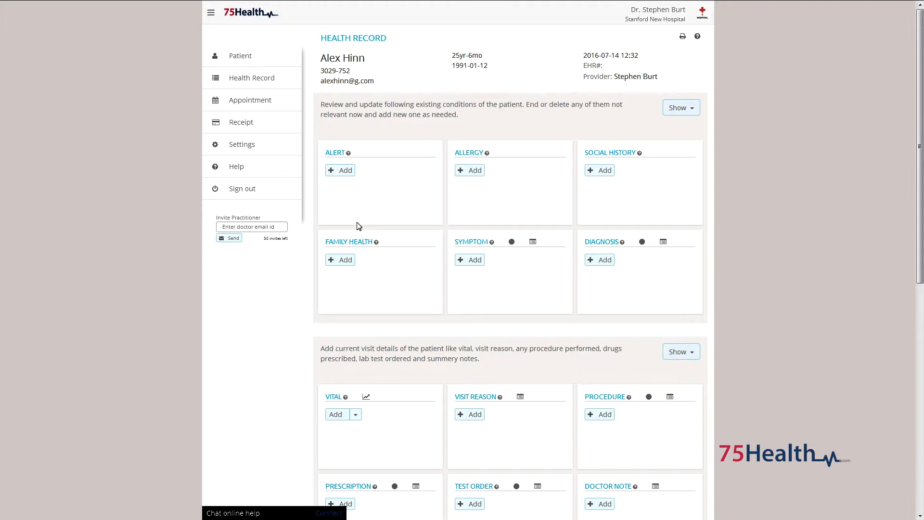
Add the alert "Left ear partially deaf" with visibility Only to me and save it
click(344, 170)
text(Left ear partially deaf)
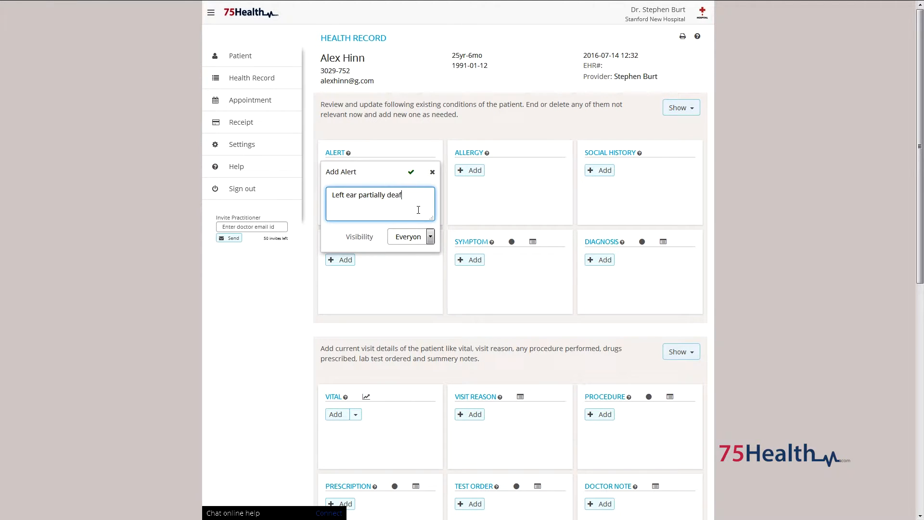
click(417, 236)
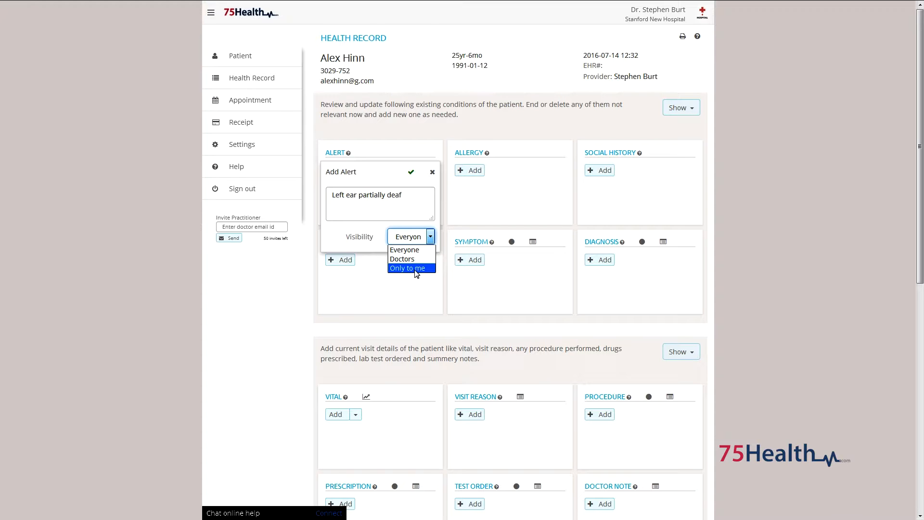
click(407, 268)
click(411, 172)
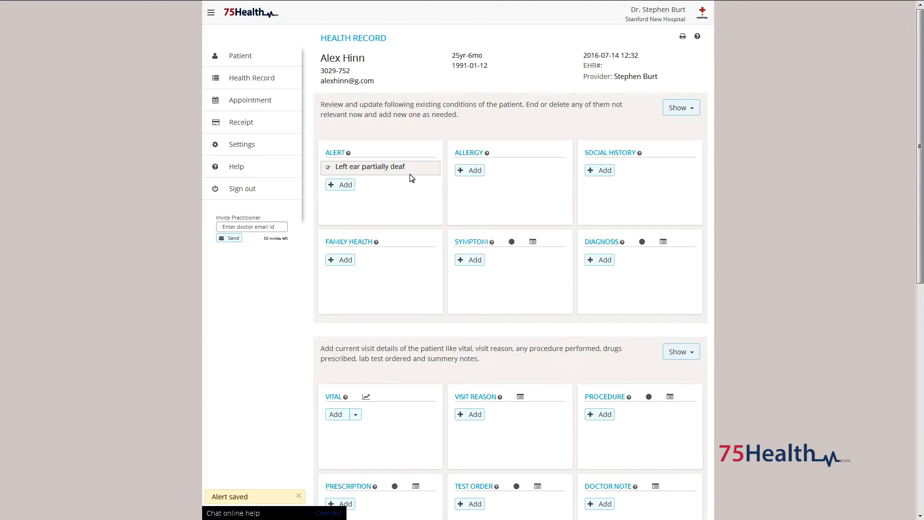
Add a Pollen allergy with the description "Positive skin reaction ragweed pollen extract" and save it
click(472, 171)
click(506, 195)
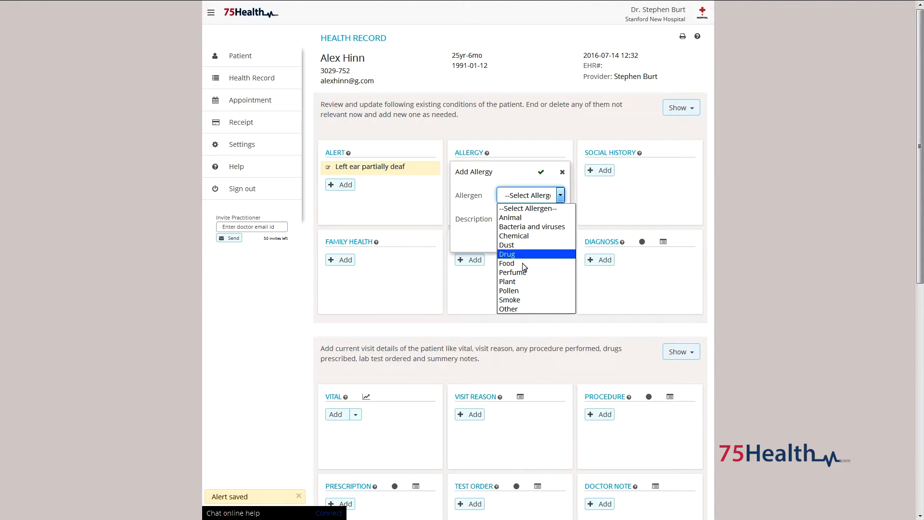
click(509, 291)
click(519, 230)
text(Positive skin reaction ragweed pollen extract)
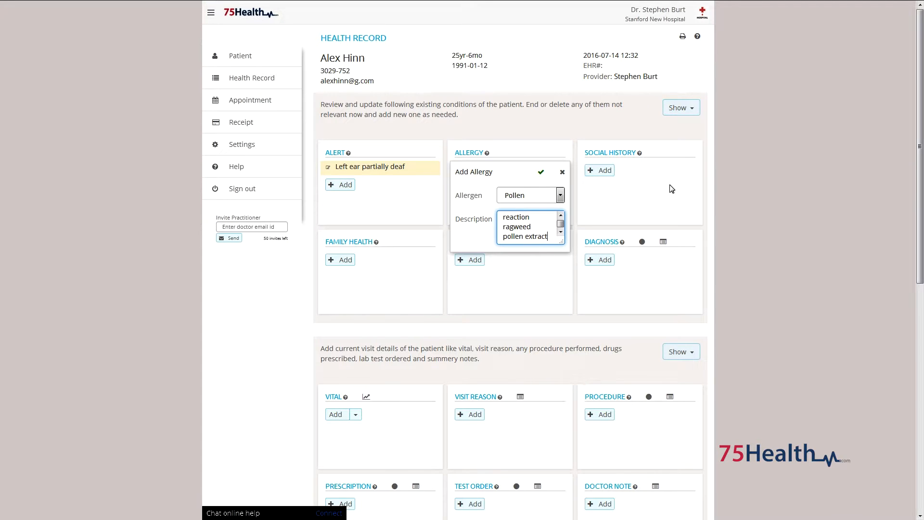
click(541, 172)
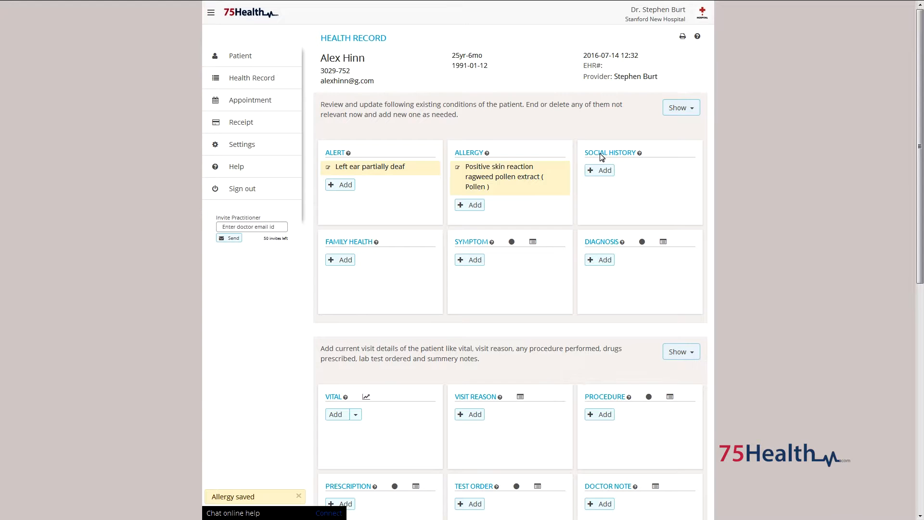
Add a Tobacco social history entry with the description "Smokes for the past 5 years" and save it
click(600, 171)
click(658, 206)
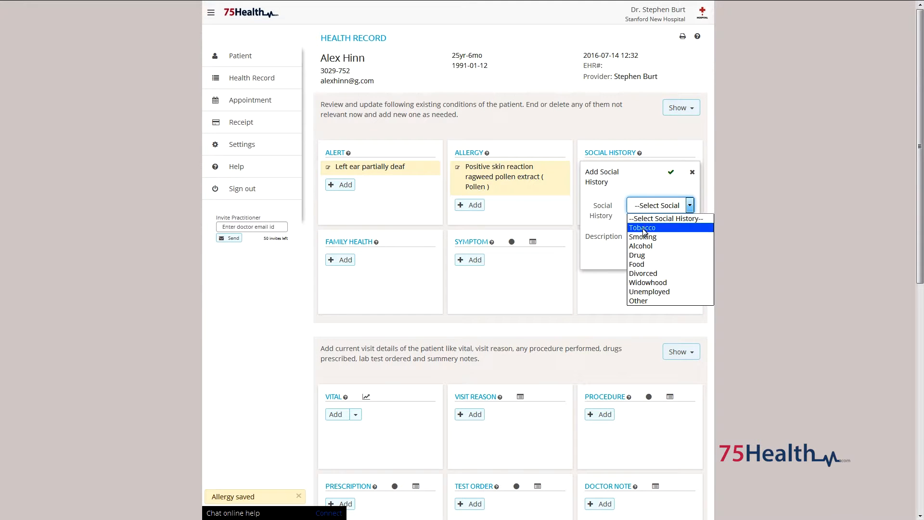
click(645, 227)
click(652, 241)
text(Smokes)
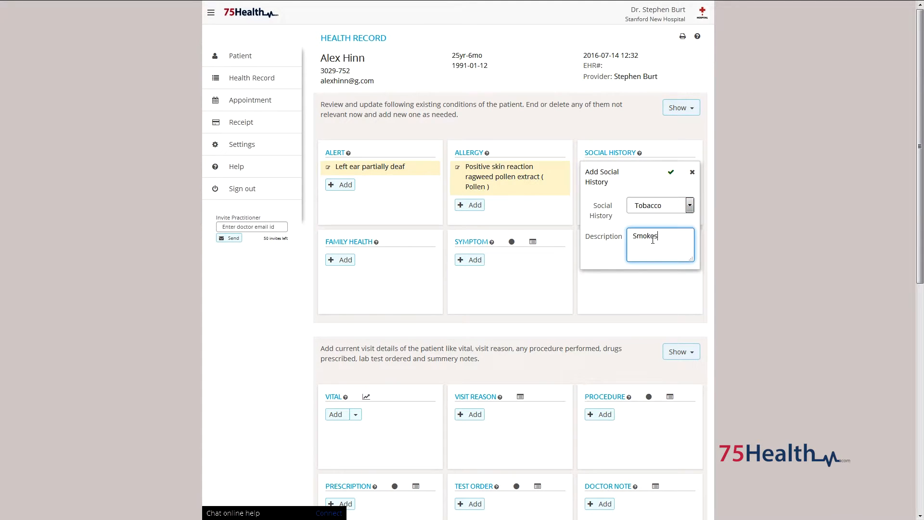
text( for the past 5 years)
click(671, 172)
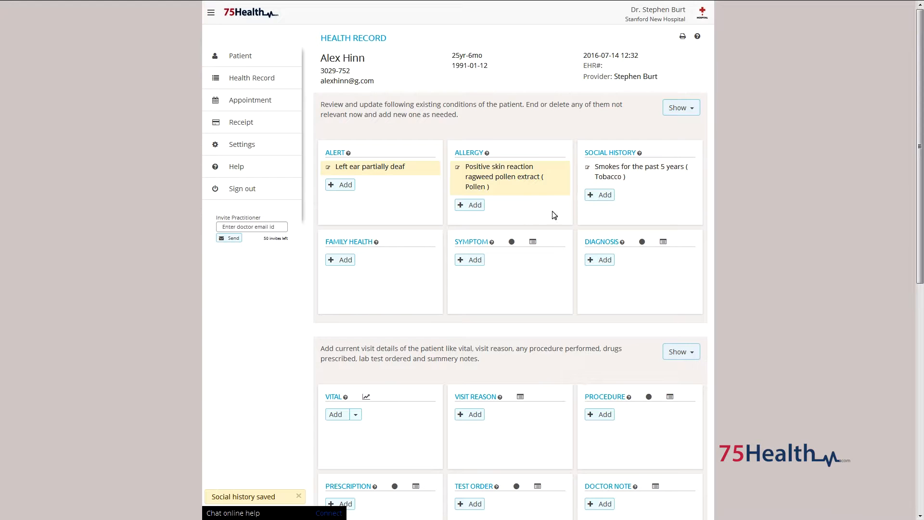
Add a family health entry for Grandmother with E08: Diabetes mellitus due to underlying condition and the diagnosis "Genetically transferable", and save it
click(345, 259)
scroll(382, 291, down, 1)
click(399, 264)
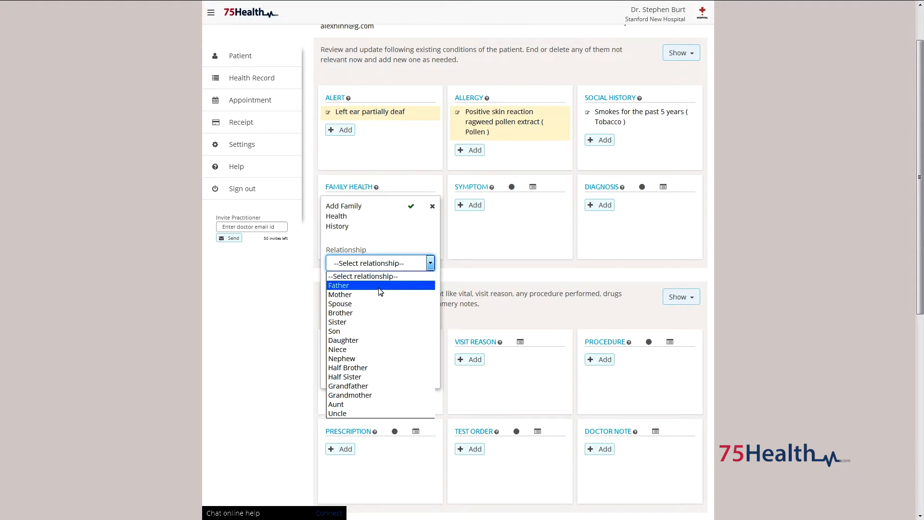
click(358, 394)
click(358, 305)
text(E08)
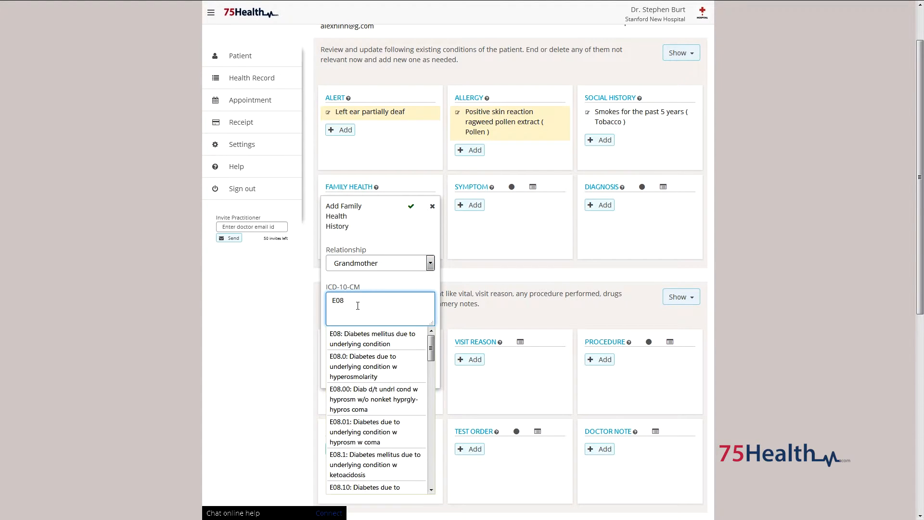
click(362, 337)
click(359, 363)
text(Genetically transferable)
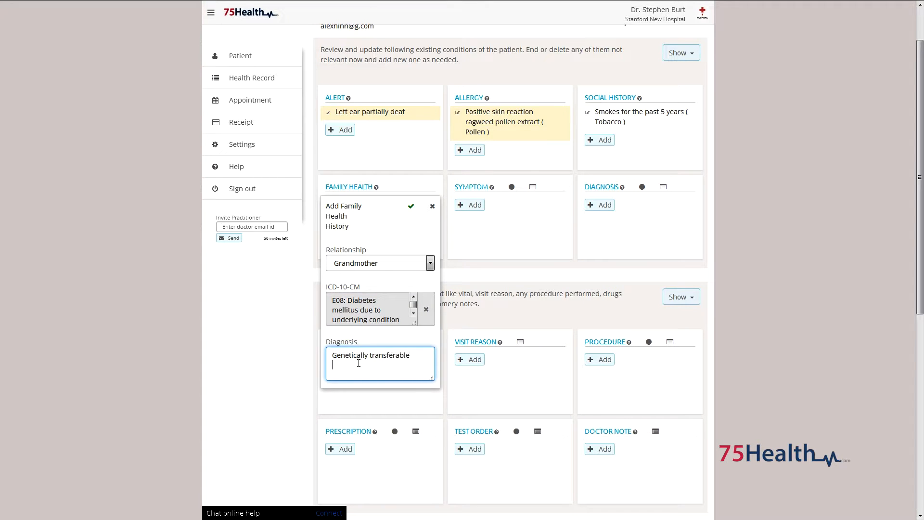
click(412, 207)
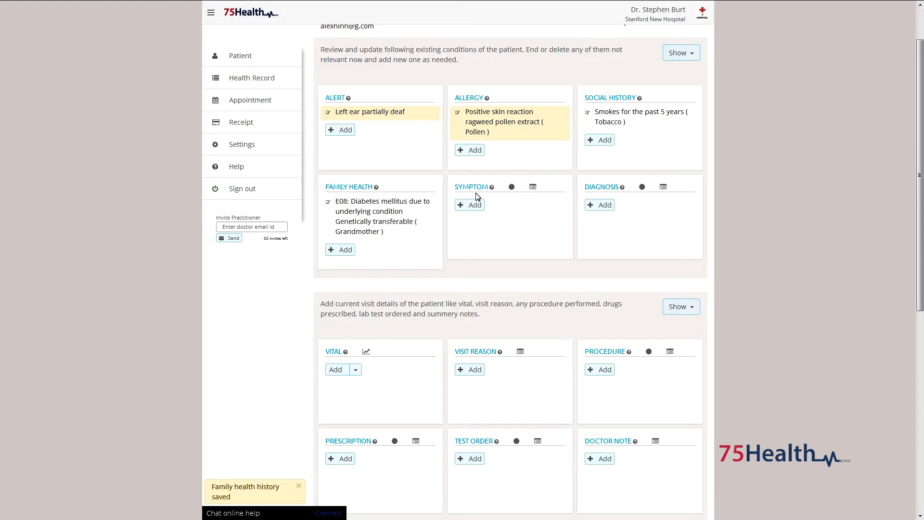
Add symptom R76.1 from 2016-07-07, described as "A tuberculin skin test to be done to see if you have ever had tuberculosis"
click(475, 205)
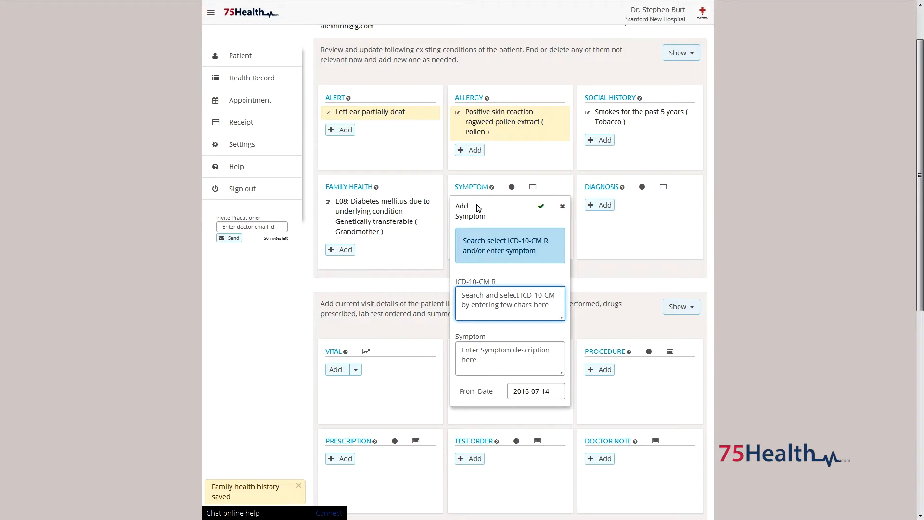
text(R76)
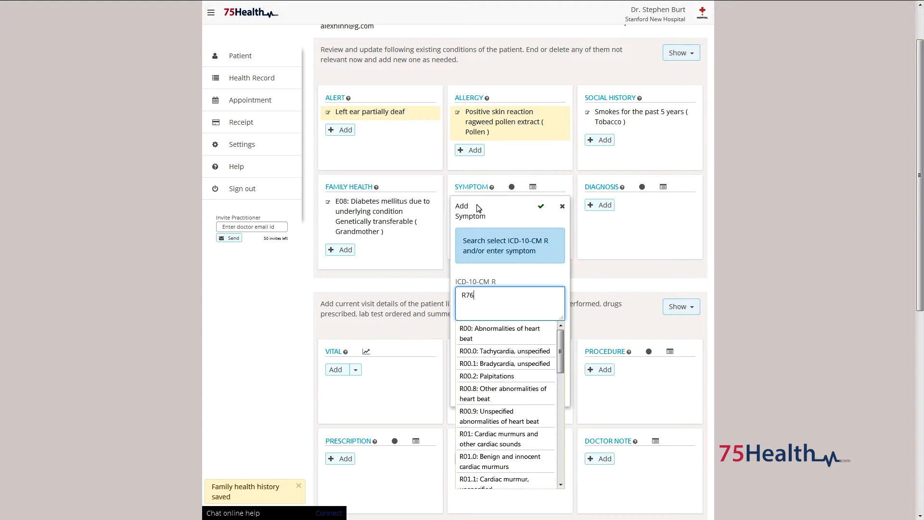
click(502, 370)
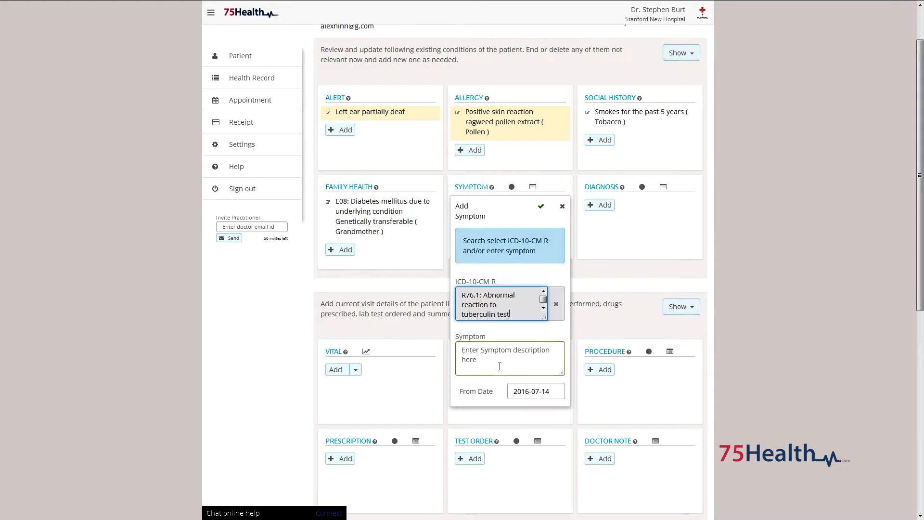
click(502, 359)
text(A tub)
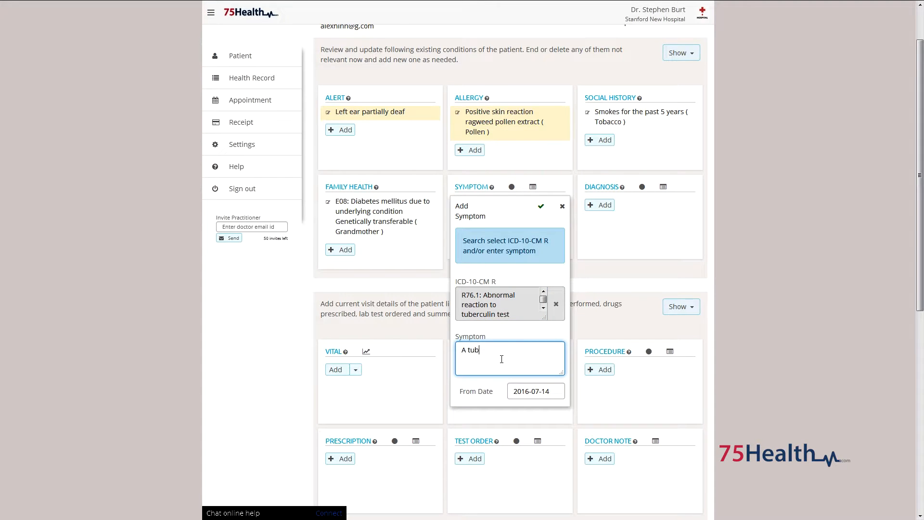
text(erculin skin test to be done to see if you have ever had tuberculosis)
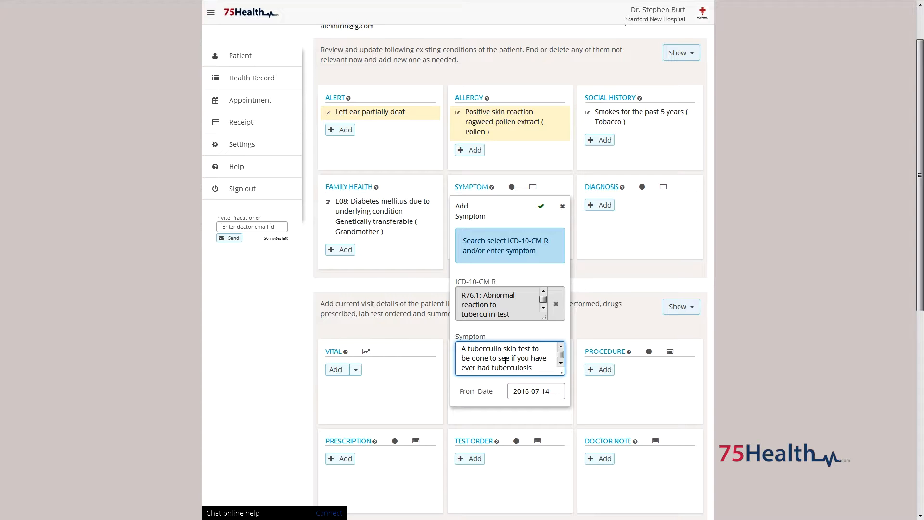
click(529, 392)
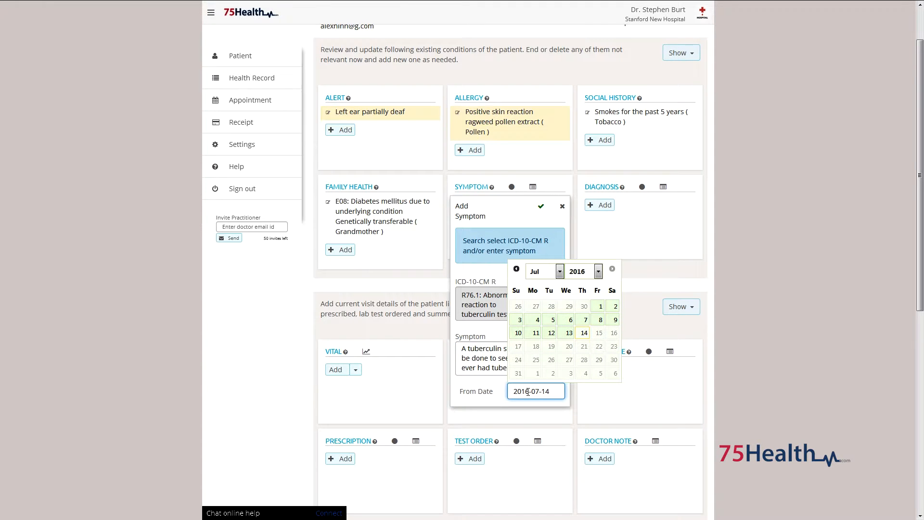
click(586, 320)
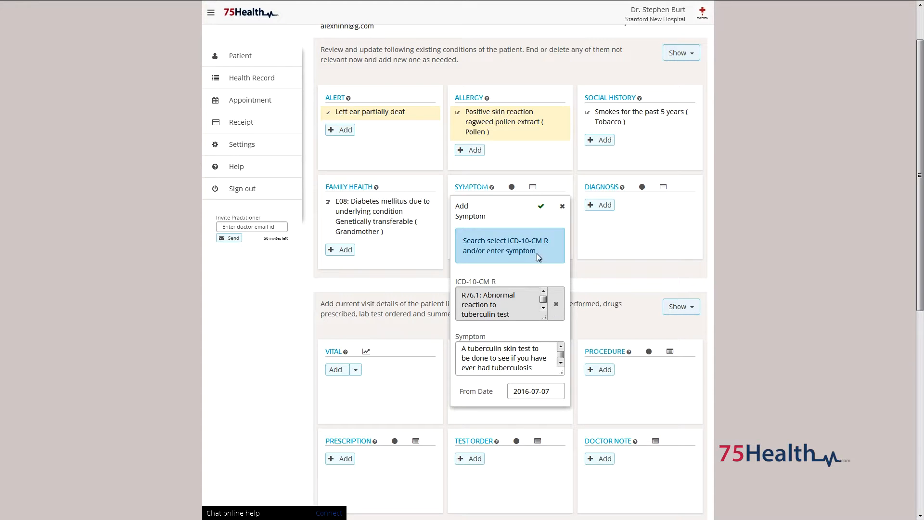
click(541, 206)
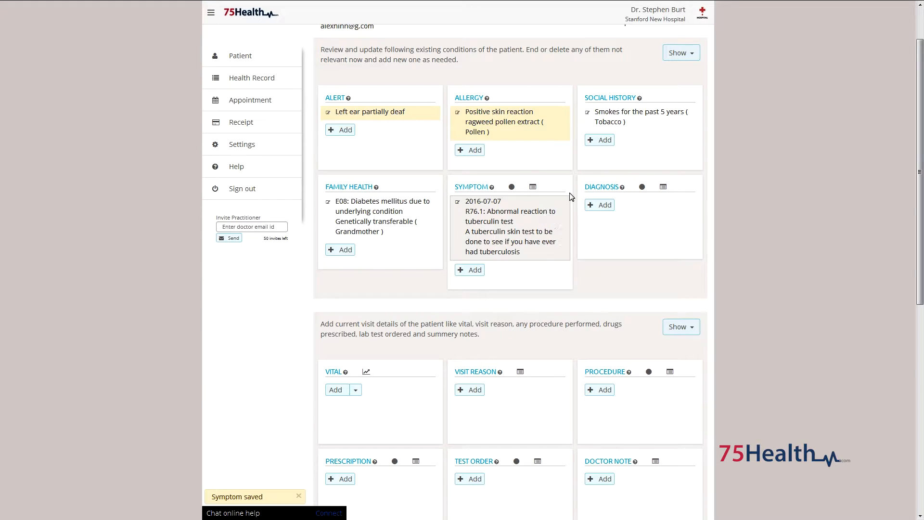
Add diagnosis C62: Malignant neoplasm of testis, described as "Poisoning by an adverse effect because of under dosing of systemic antibiotics"
click(605, 207)
text(C62)
click(619, 331)
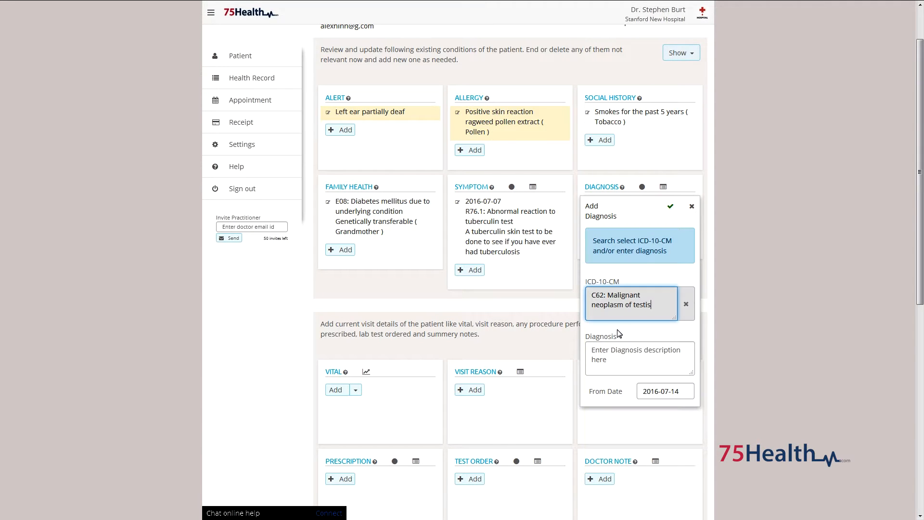
click(620, 355)
text(P)
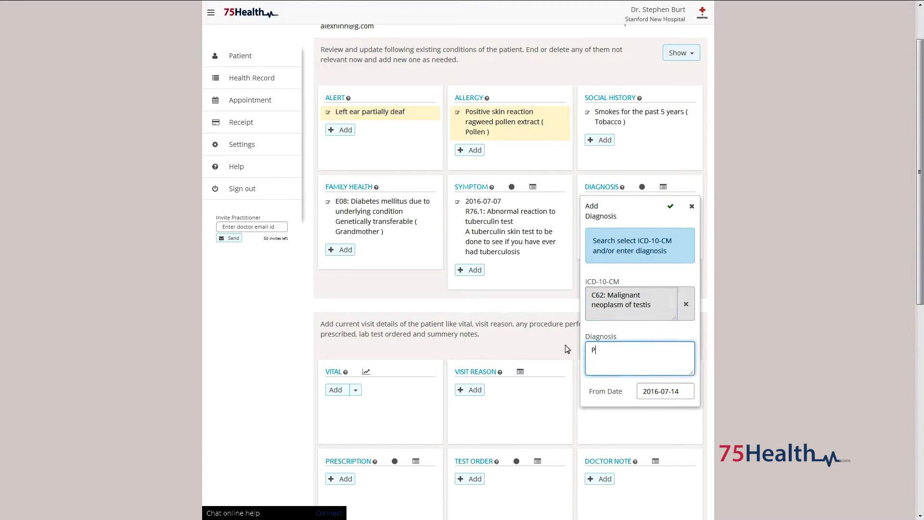
text(oisoning by an adverse effect because of under dosing of systemic antibiotics)
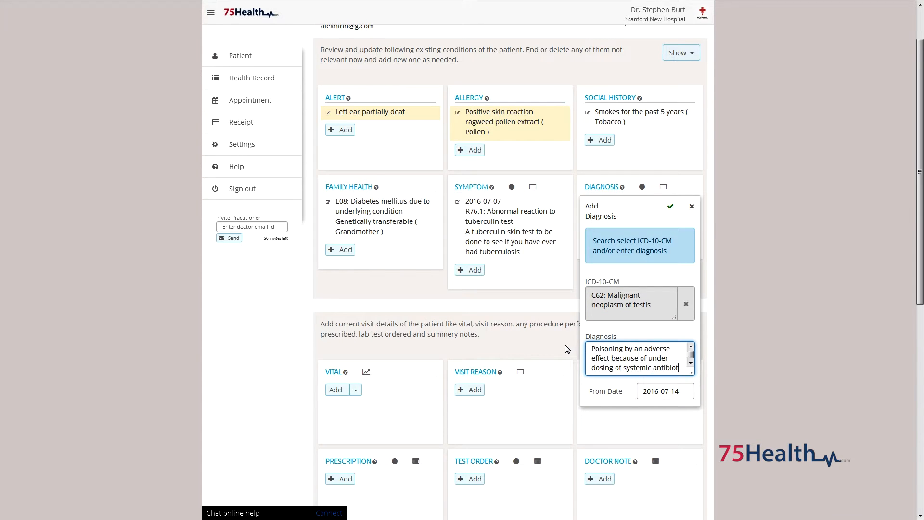
click(679, 388)
click(714, 333)
click(671, 207)
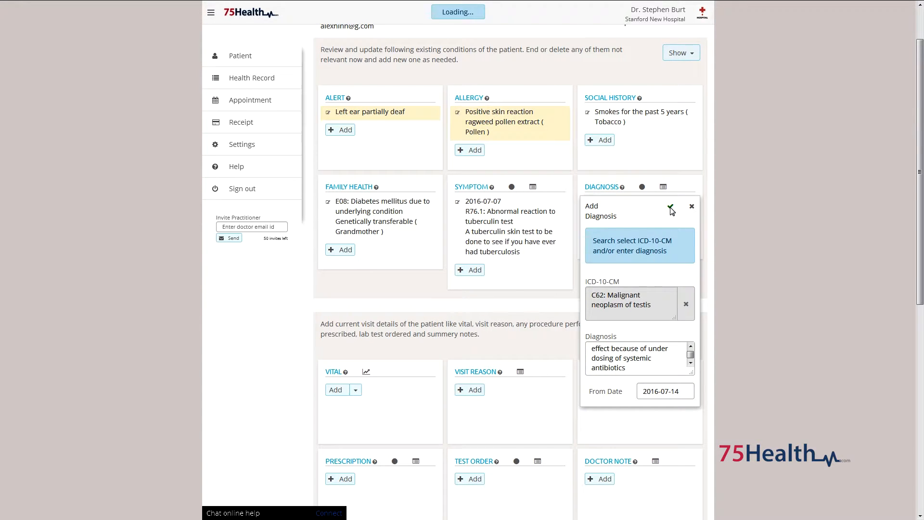
Add a Weight vital of 70 kilograms to the current visit details and save it
scroll(468, 274, down, 5)
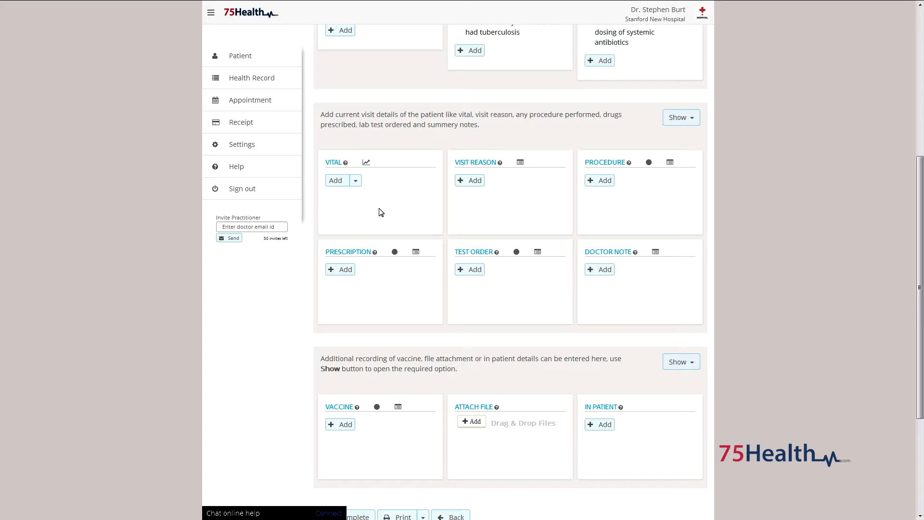
click(356, 181)
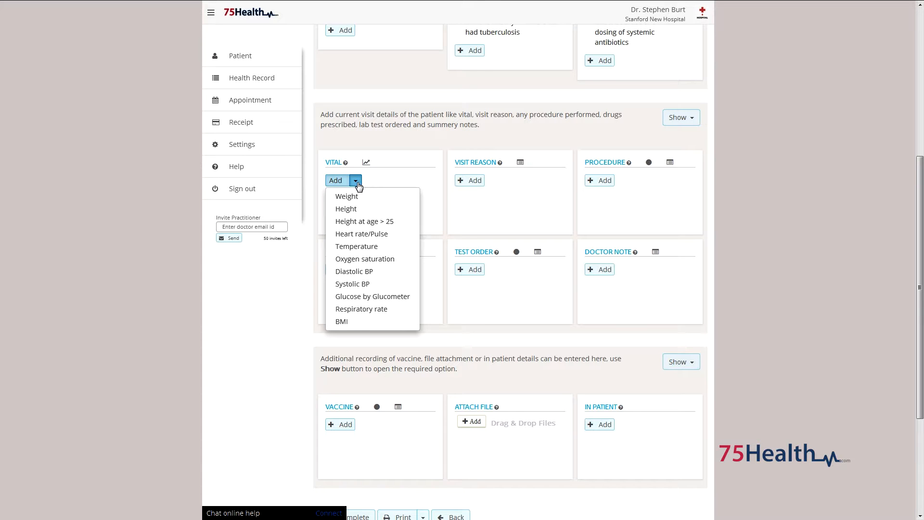
click(346, 196)
text(70)
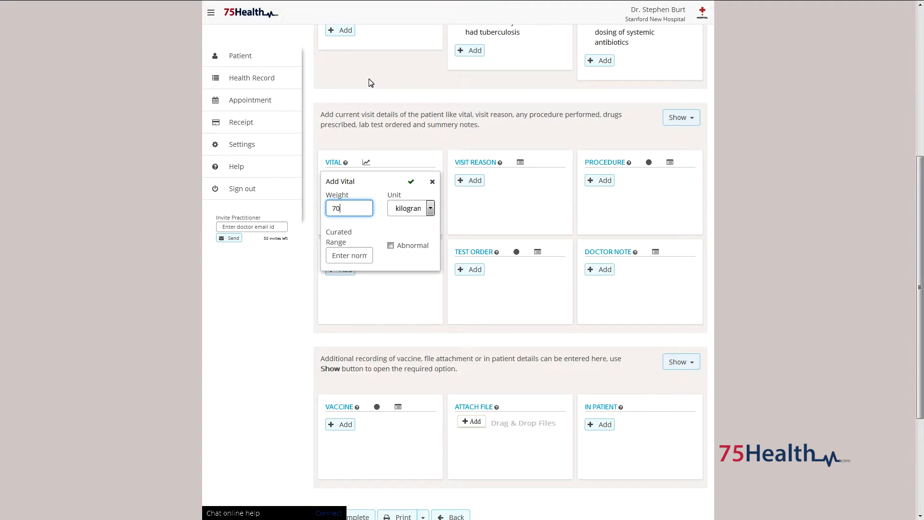
click(423, 208)
click(417, 224)
click(411, 182)
Add a Height vital of 5'11 in ft-in to the current visit details and save it
click(355, 194)
click(355, 222)
text(5'11)
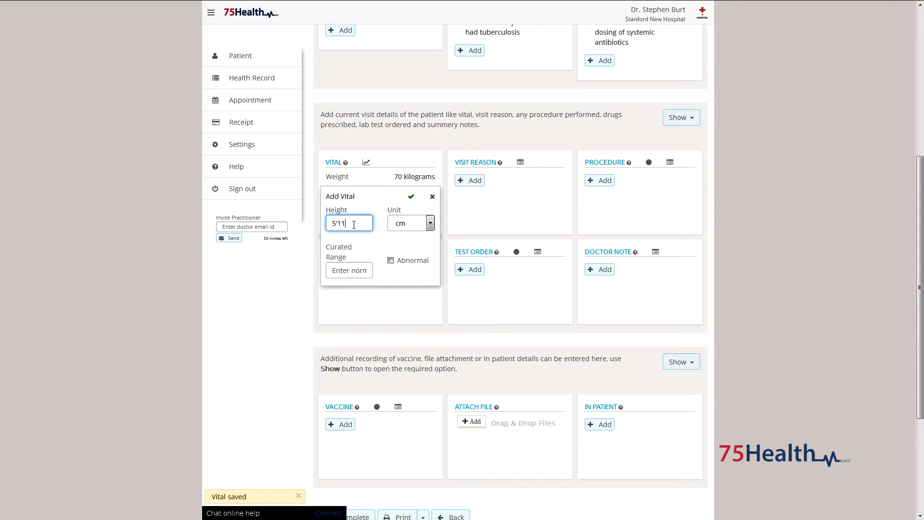
click(404, 224)
click(401, 246)
click(411, 197)
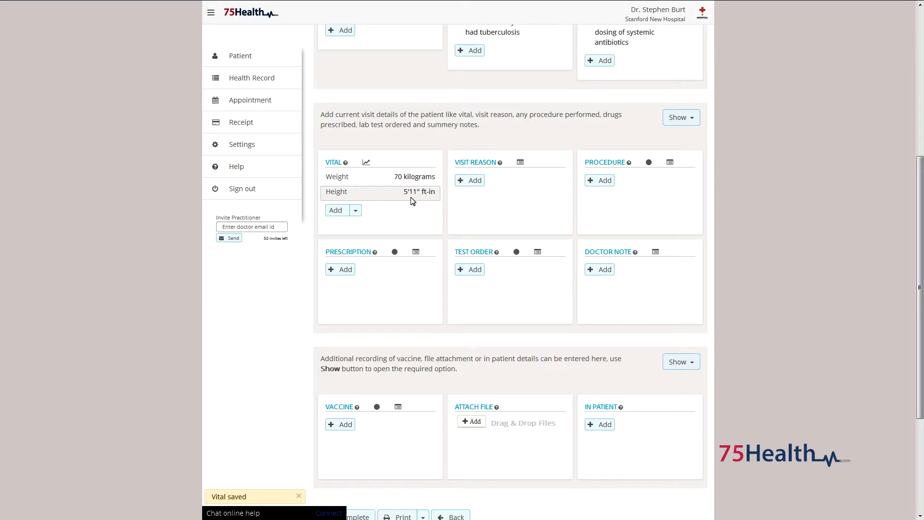
Add a BMI vital of 22 kg/m2 with a curated range of 18-25 to the current visit details and save it
click(368, 214)
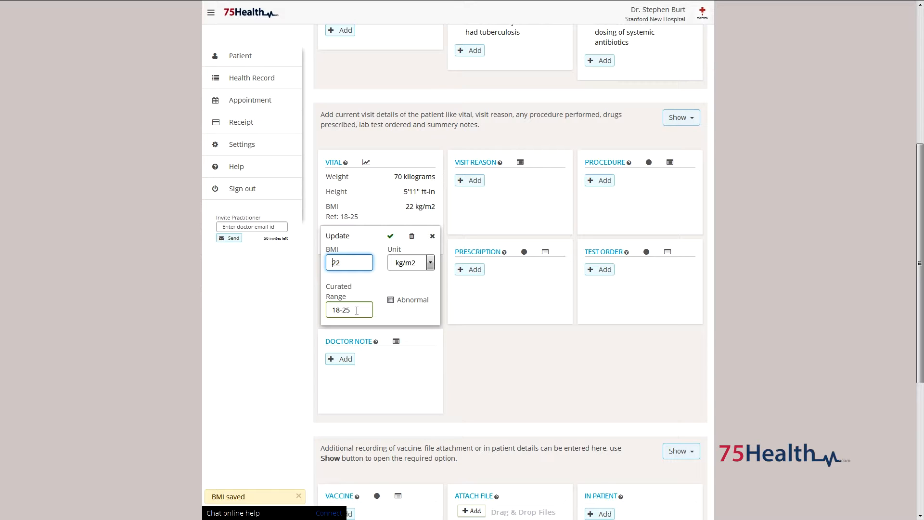
click(390, 236)
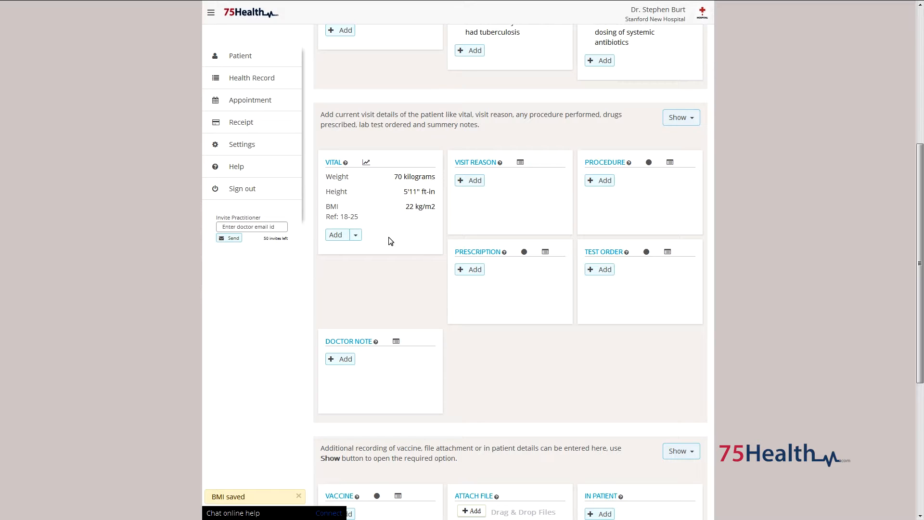
Add the visit reason "Feeling uncomfortable while breathing" and save it
click(475, 181)
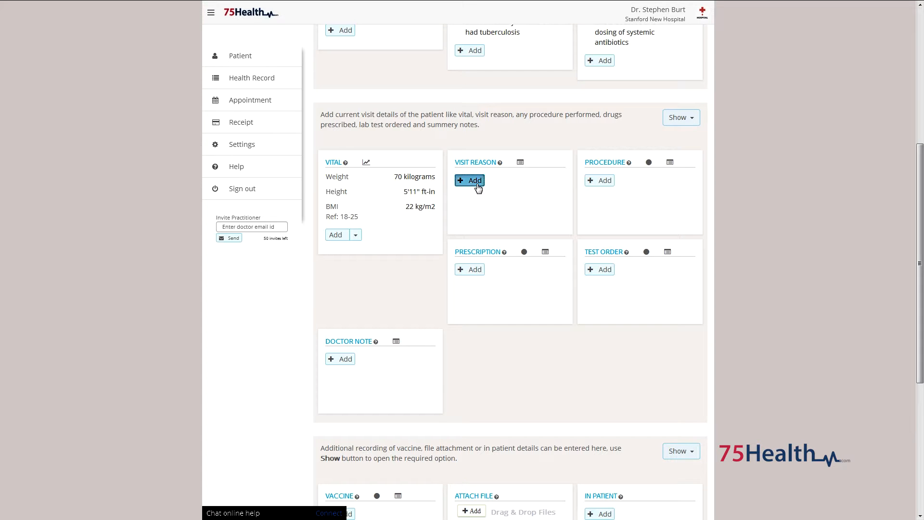
text(Feeling uncomfortable while breathing)
click(541, 183)
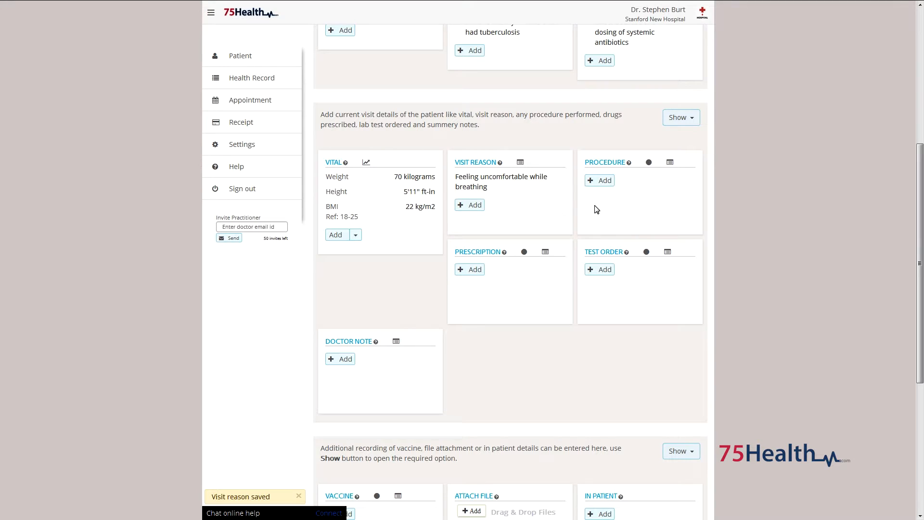
Add ICD-10-PCS procedure 0V2DX0Z: Change Drainage Device in Testis, External Approach, described as "ICD code must be followed", and save it
click(602, 181)
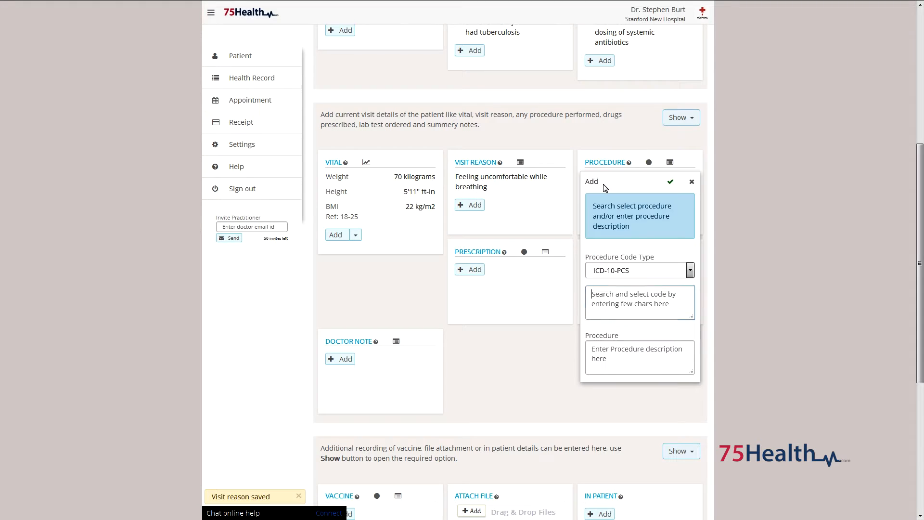
click(611, 272)
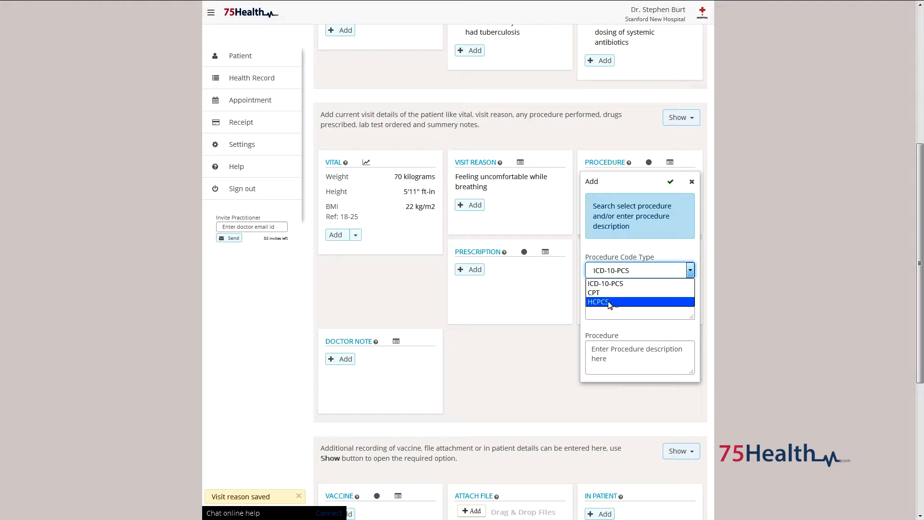
click(611, 286)
click(607, 304)
text(0V2DX)
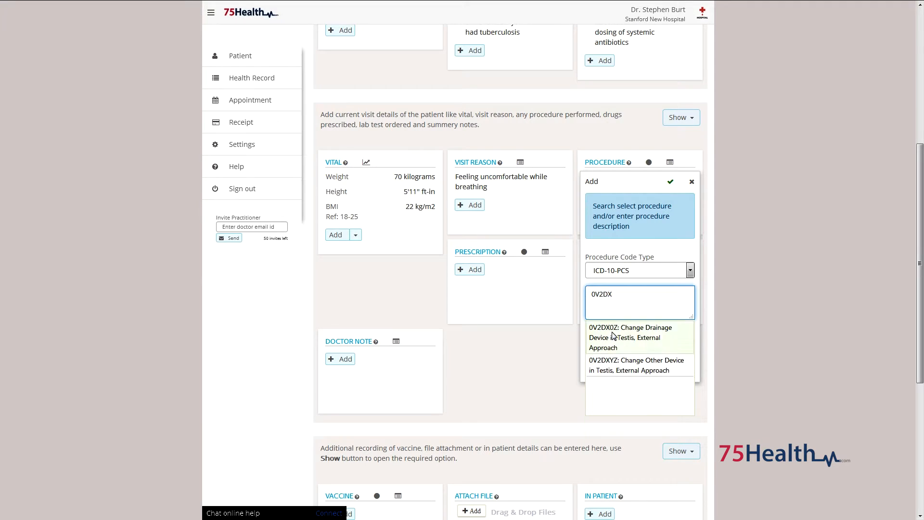
click(613, 335)
text(ICD code must be followed)
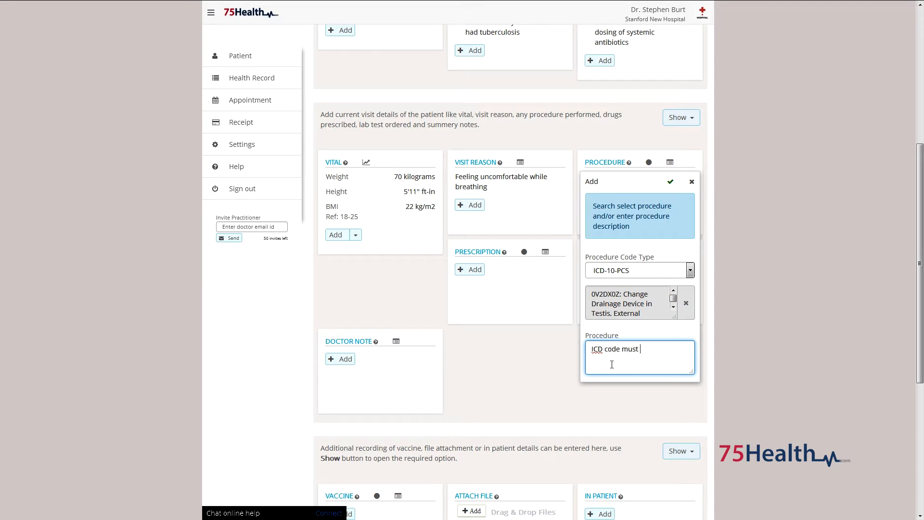
click(672, 183)
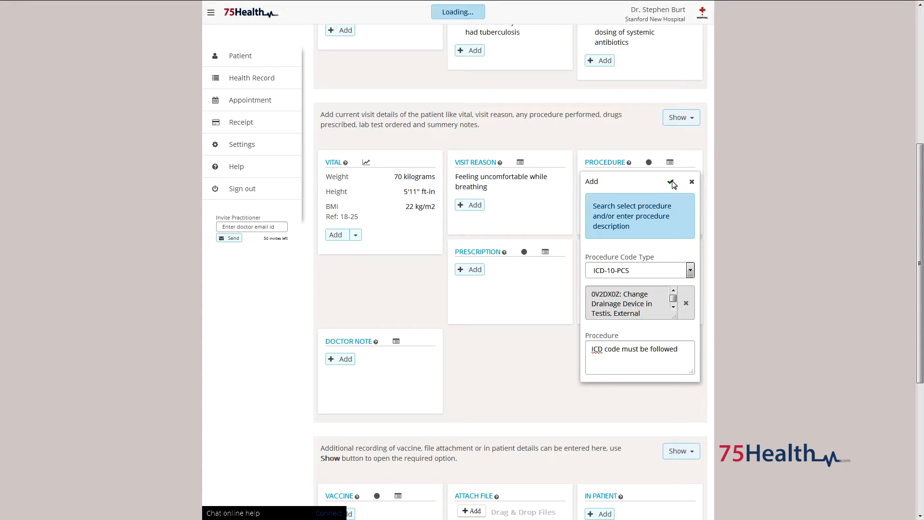
Start a prescription for the drug Sporidex[adult] - Tablet, strength 500, with directions for use 1-0-1
scroll(466, 237, down, 2)
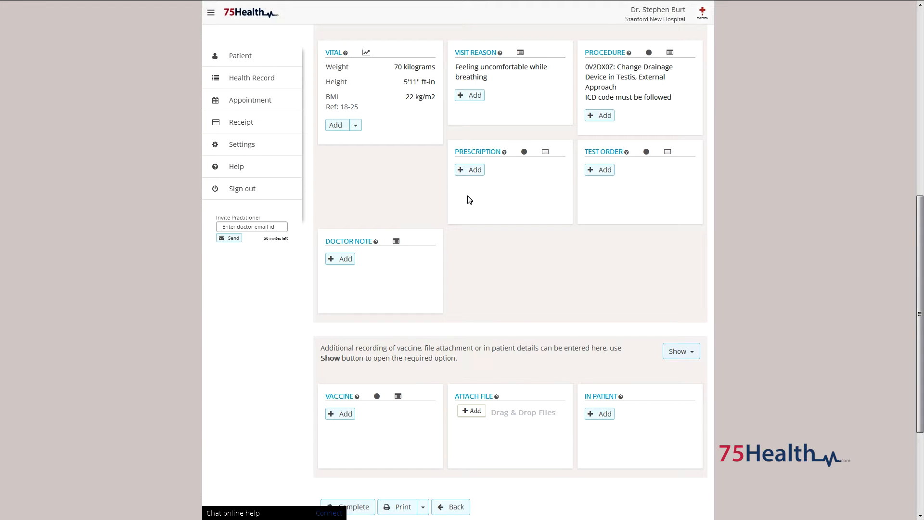
click(471, 171)
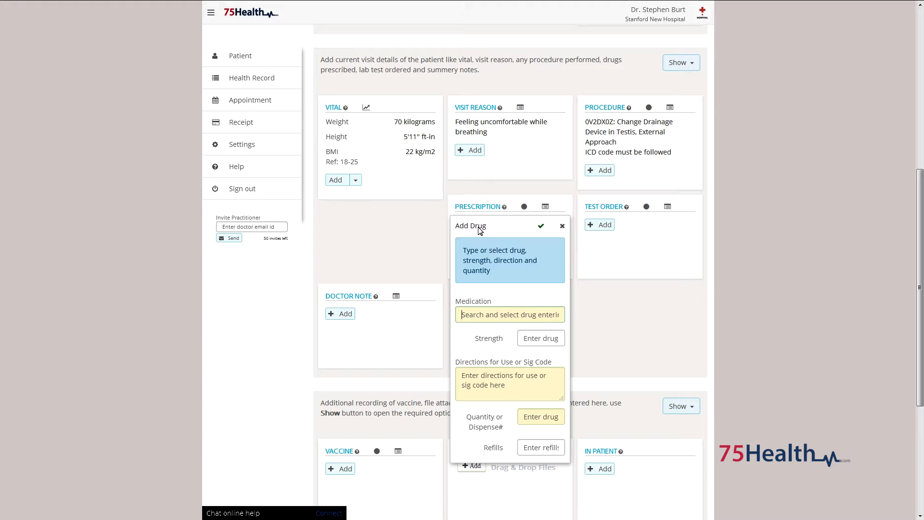
text(Spor)
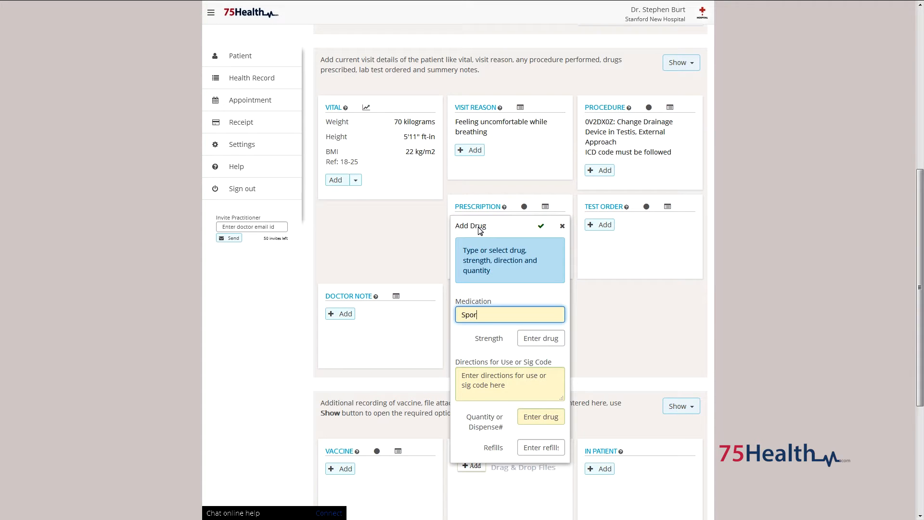
text(idex)
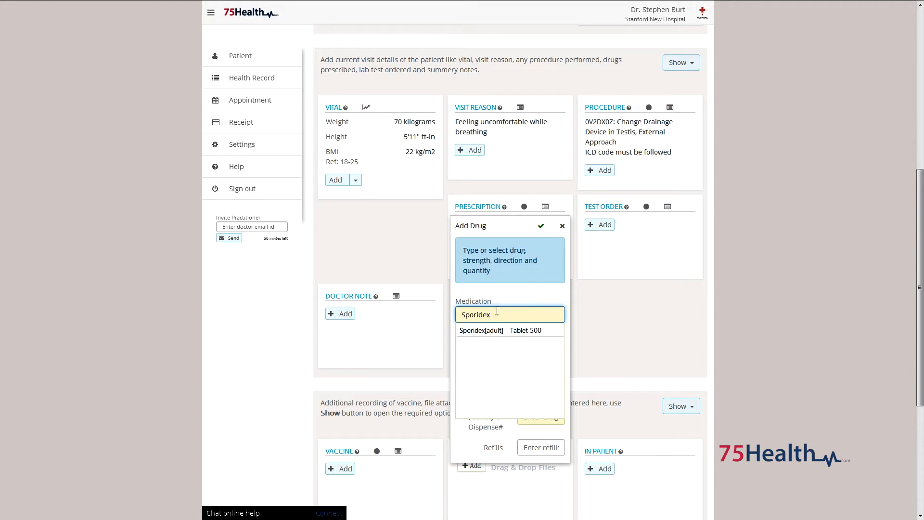
click(497, 332)
click(505, 378)
text(1-)
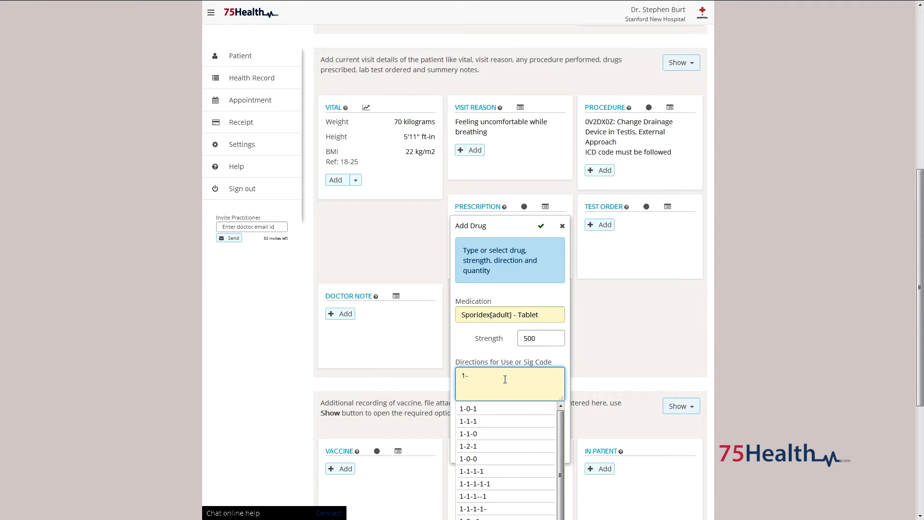
click(503, 409)
Set the prescribed drug's quantity to 6 and refills to 2, and save the prescription
click(543, 416)
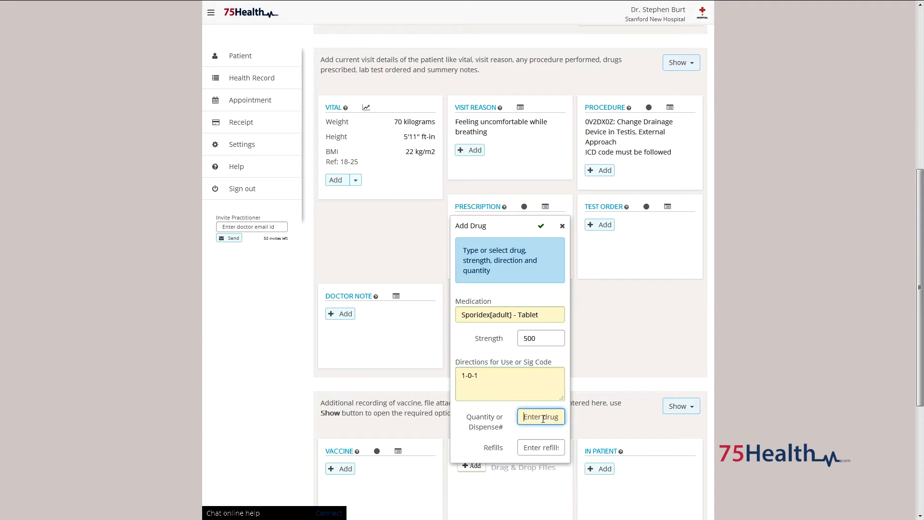
text(6)
key(Tab)
text(2)
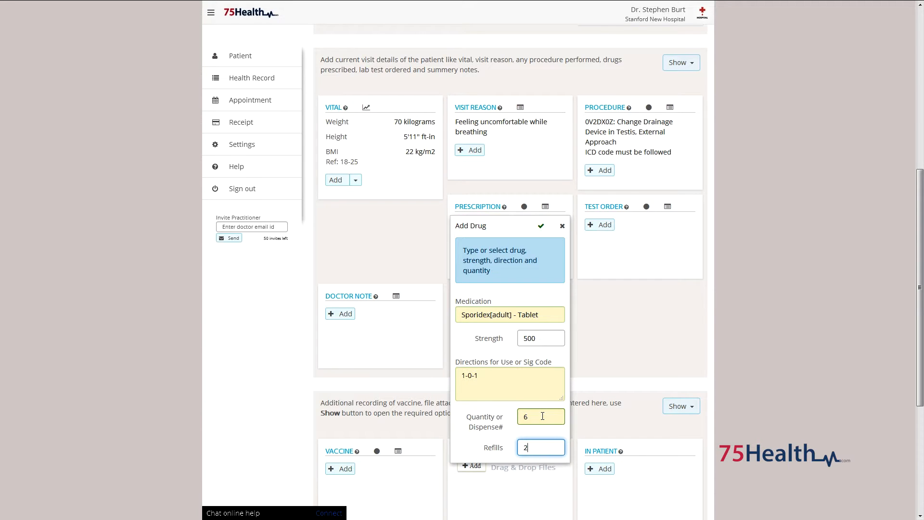
click(540, 227)
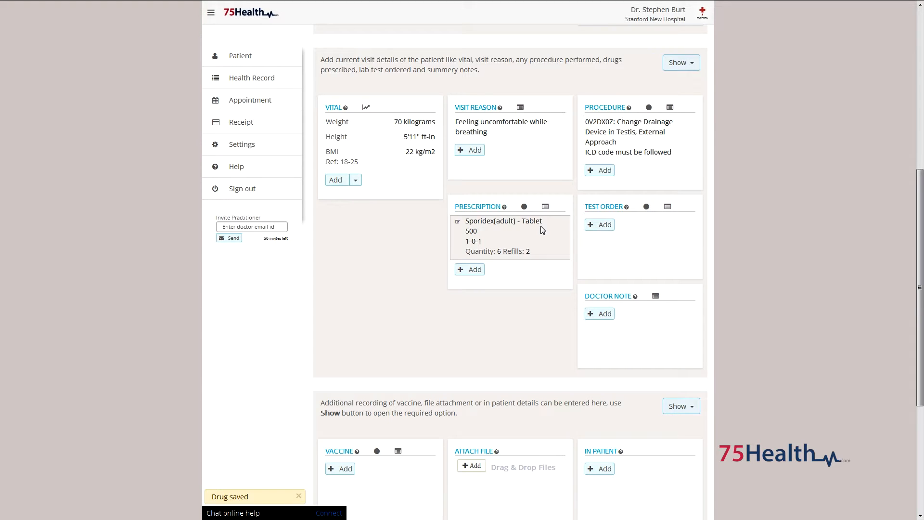
Add test order 7897-2: Hantavirus puumala IgG Ab, described as "Check the blood count", with result 115 and curated range 100-120, and save it
click(588, 231)
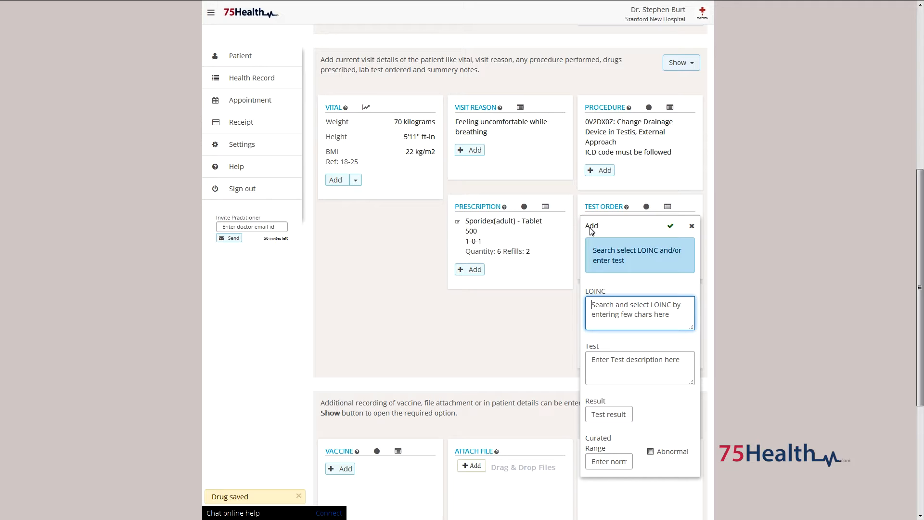
text(789)
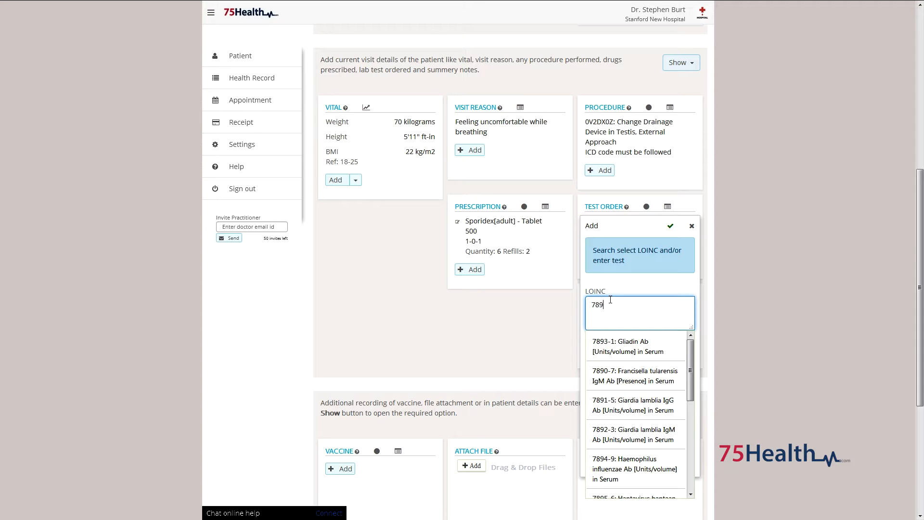
scroll(664, 370, down, 3)
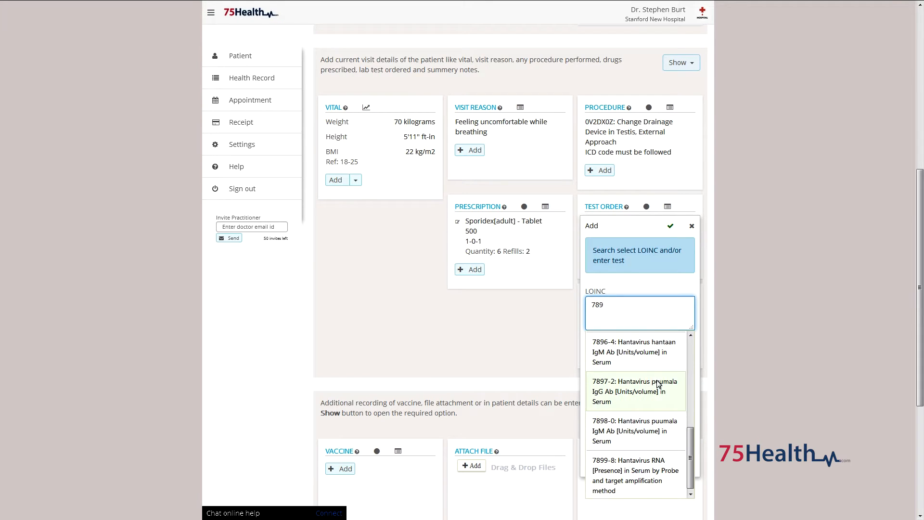
click(656, 376)
text(Check the blood count)
click(625, 413)
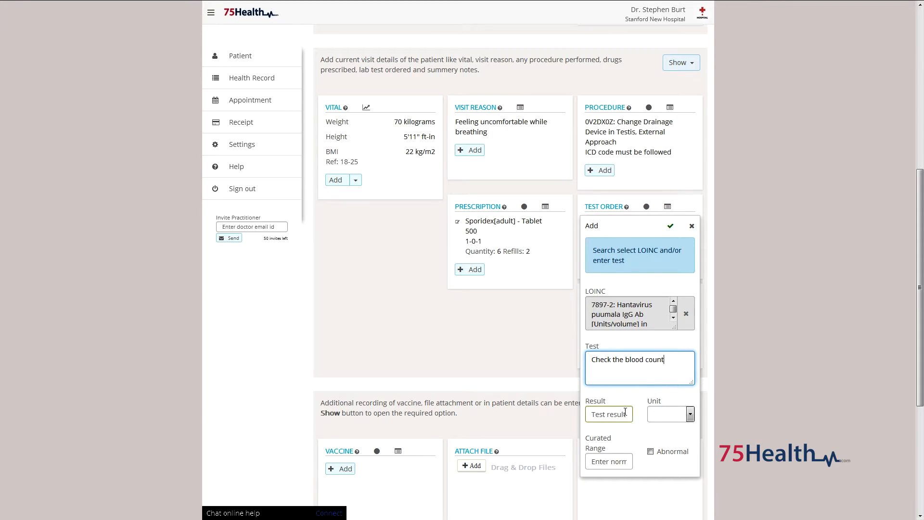
text(115)
click(613, 461)
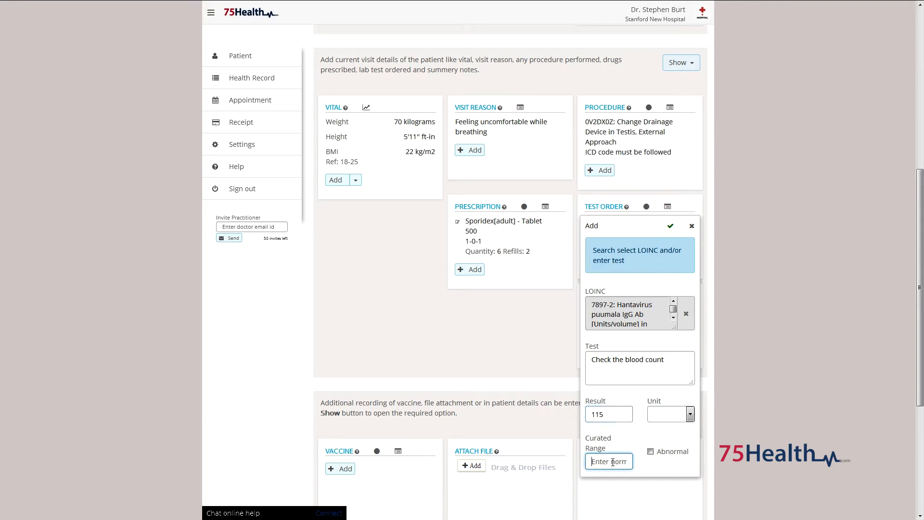
text(100-120)
click(670, 225)
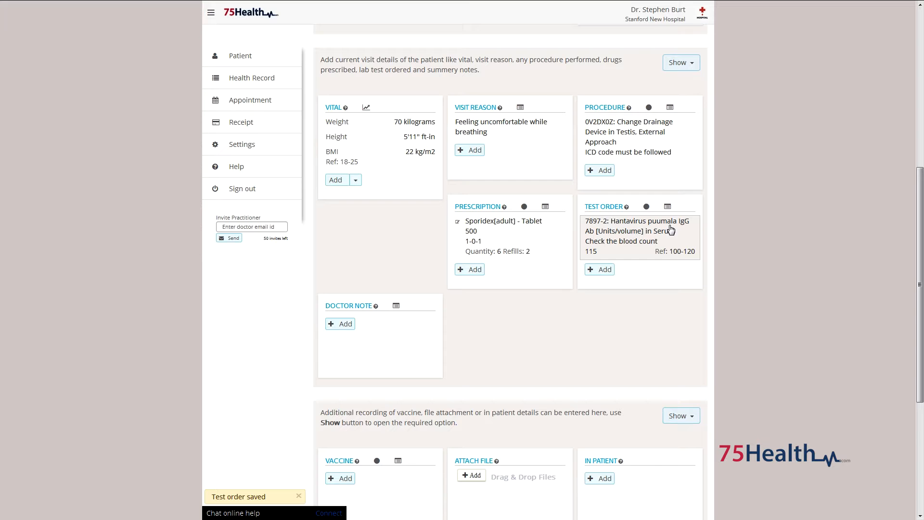
Add the doctor note "Bed-rest for 3 weeks with proper medication" and save it
scroll(536, 248, down, 2)
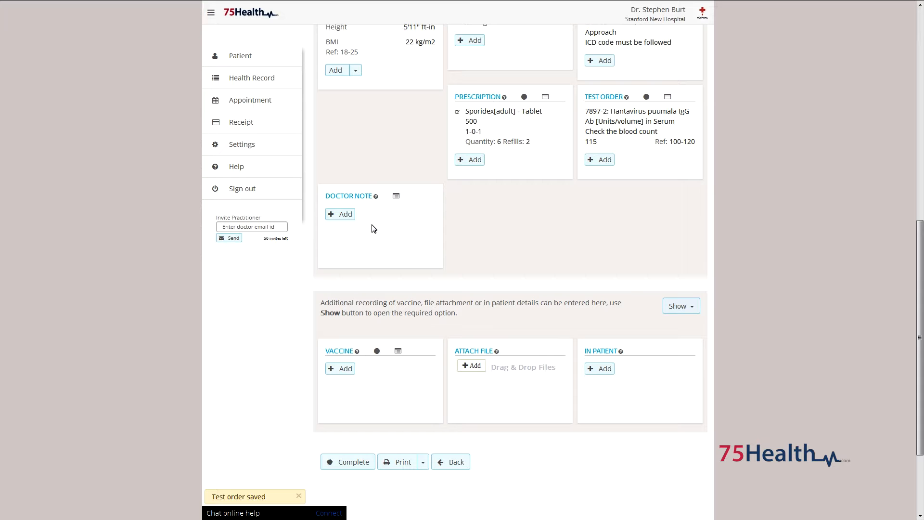
click(344, 215)
text(Bed-rest for 3 weeks with proper medication)
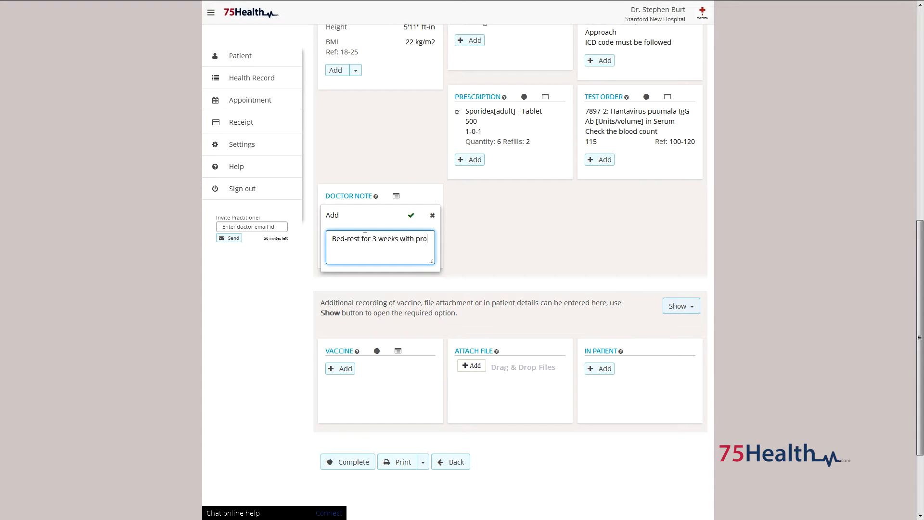
click(412, 217)
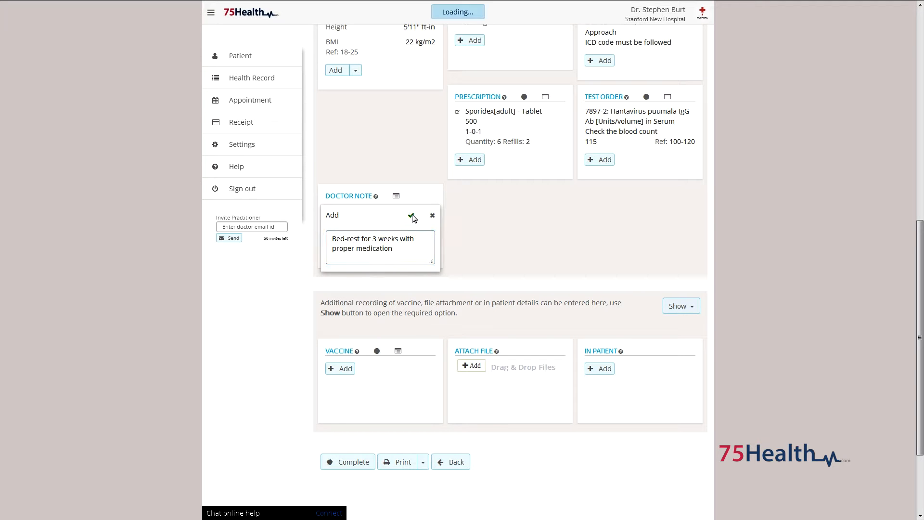
Start a new vaccine entry of type Reminder Date, dated 2016-07-16
scroll(417, 224, down, 3)
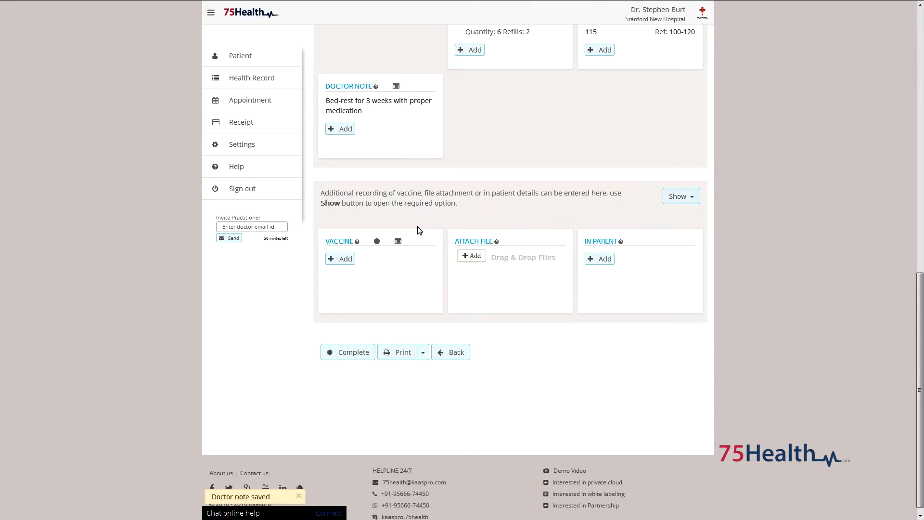
scroll(417, 230, down, 1)
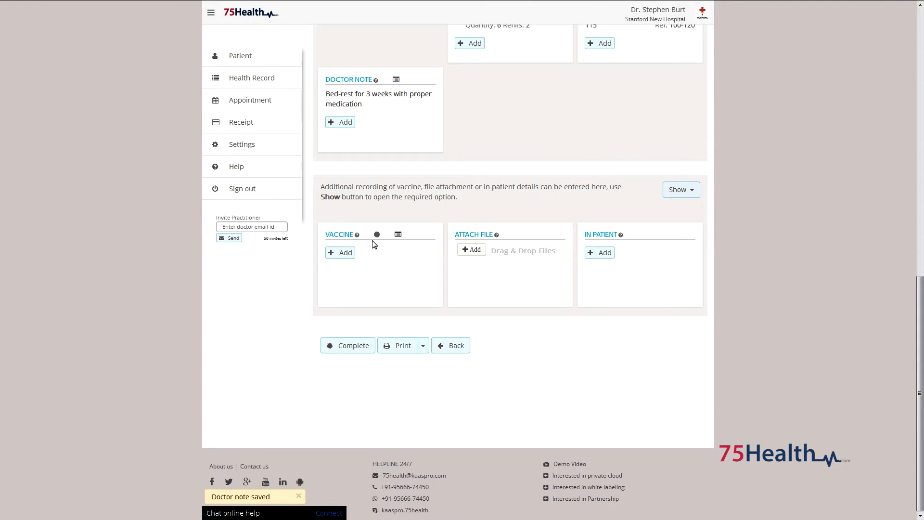
click(342, 252)
click(354, 277)
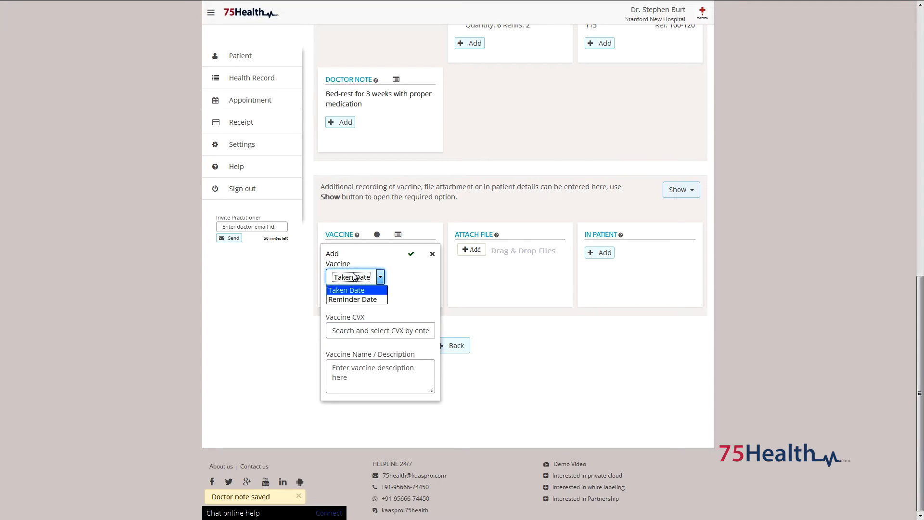
click(350, 299)
click(354, 298)
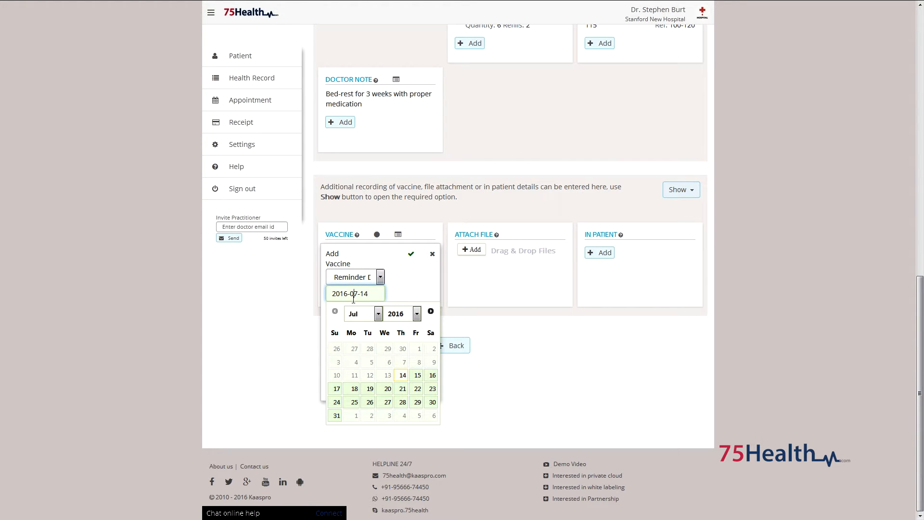
click(432, 375)
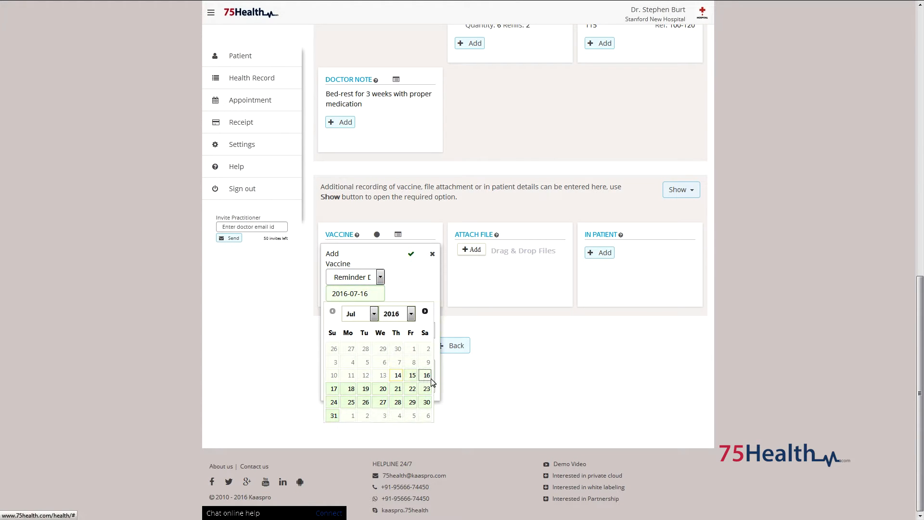
Set vaccine CVX 18 (rabies, intramuscular injection), describe it as "Prevention from getting infected by rabies transferred from infected dog bites", and save the vaccine entry
click(387, 331)
text(18)
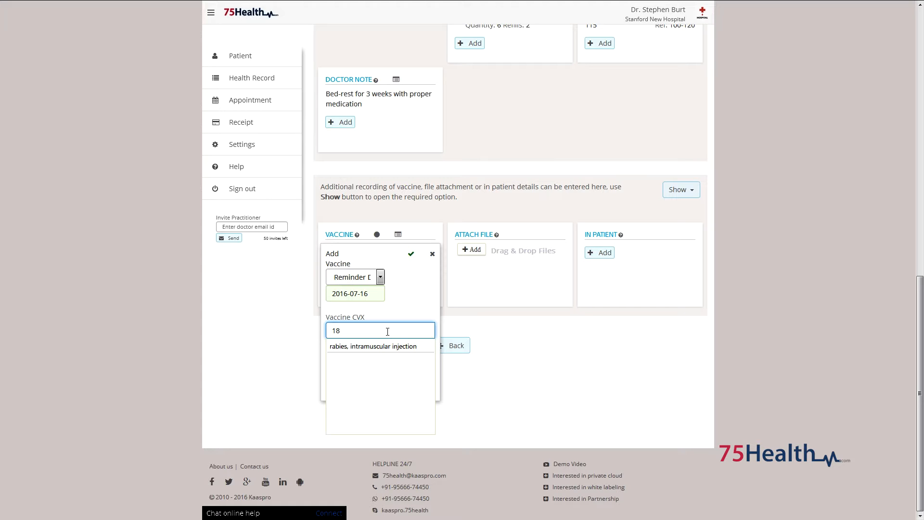
click(383, 347)
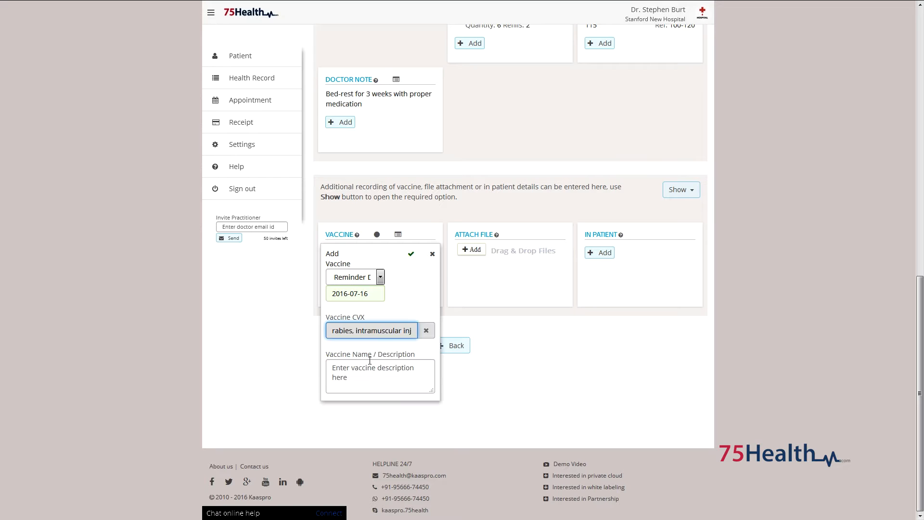
text(Preventi)
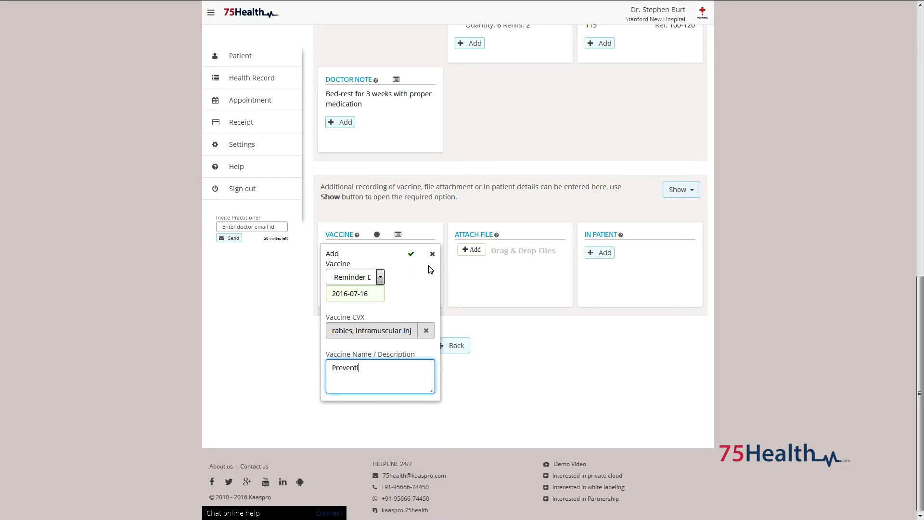
text(on from getting infected by rabi)
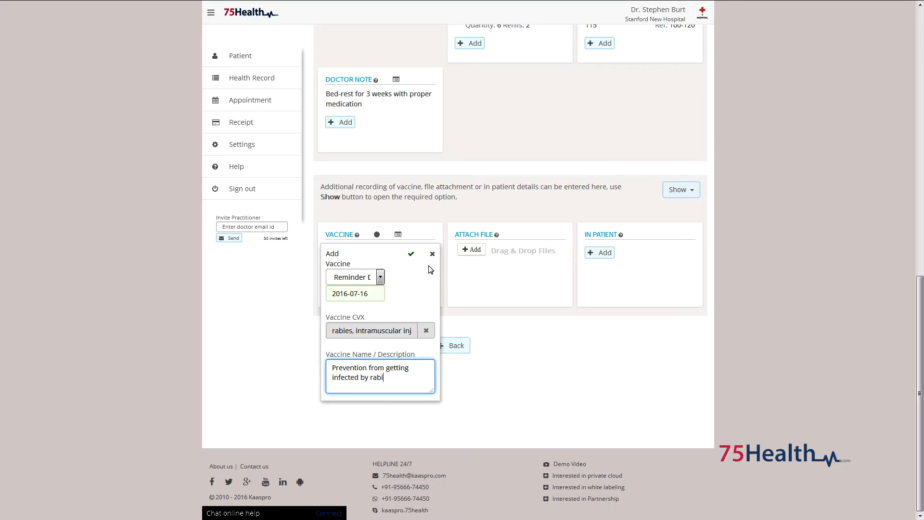
text(es transferred from infected dog bites)
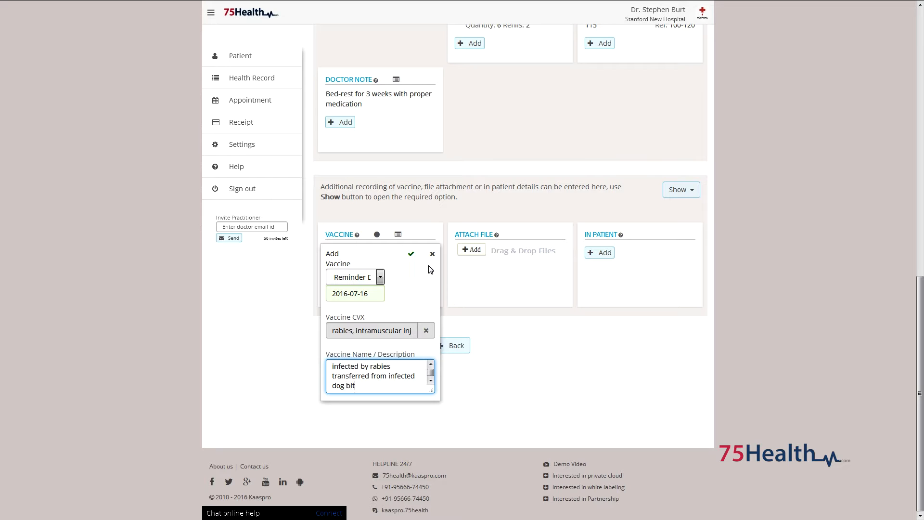
click(412, 255)
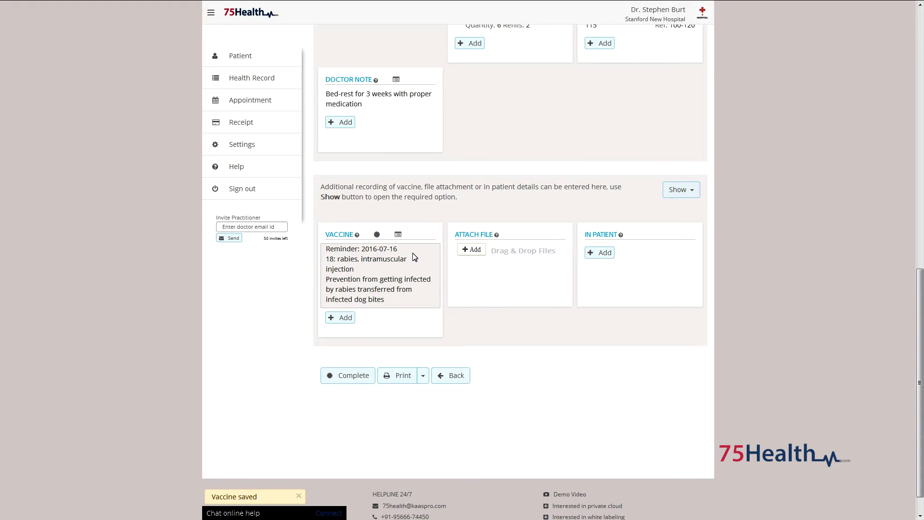
Attach the PDF named only with the patient's ID from the Scan Report folder in the Pictures library
click(474, 250)
click(41, 92)
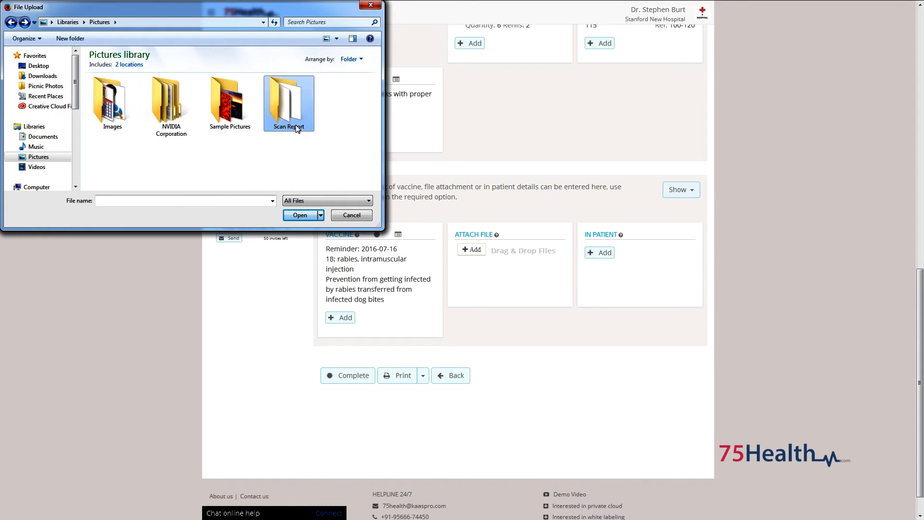
double_click(294, 126)
click(120, 118)
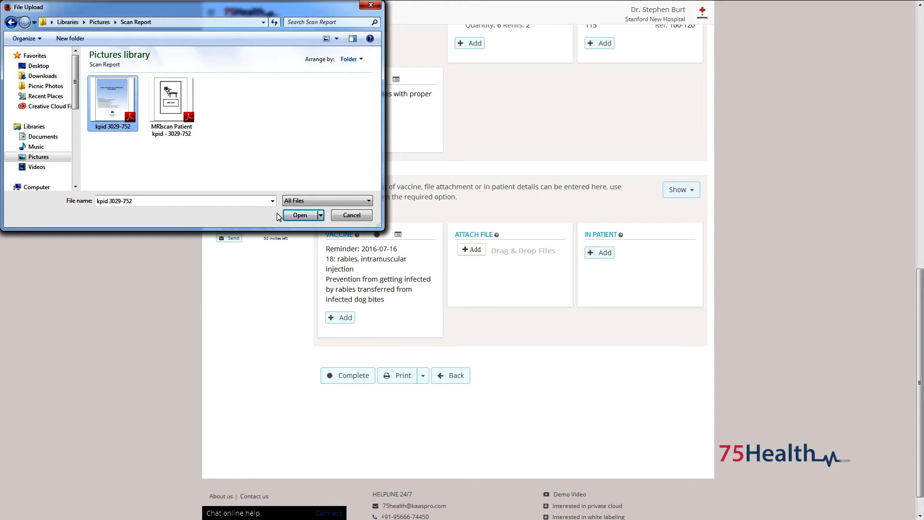
click(299, 215)
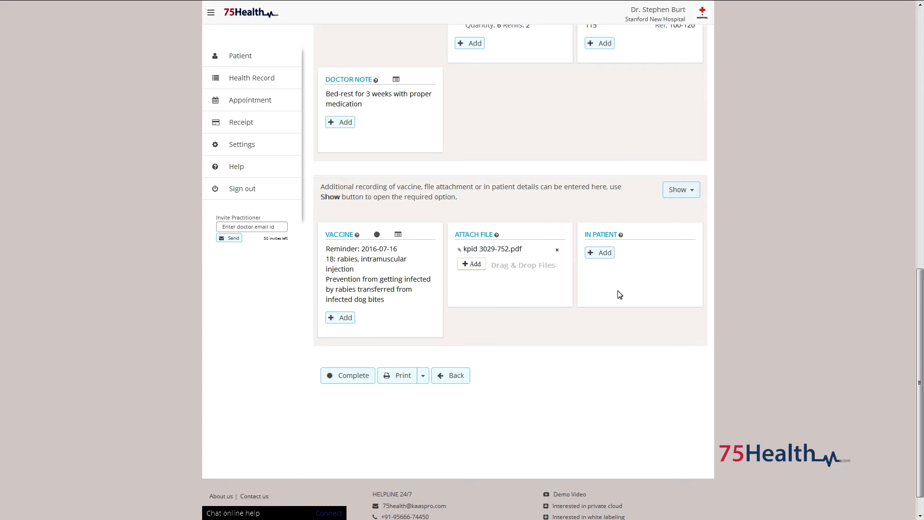
Add an inpatient record with admission 2016-07-01, discharge 2016-07-14 and summary "Completely healed, visit the hospital every two months for a routine check-up", and save it
click(608, 255)
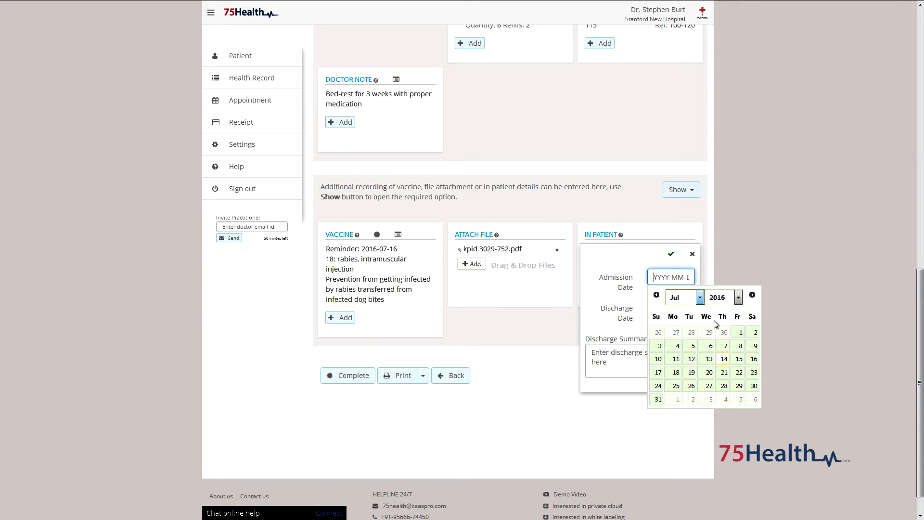
click(741, 332)
click(684, 308)
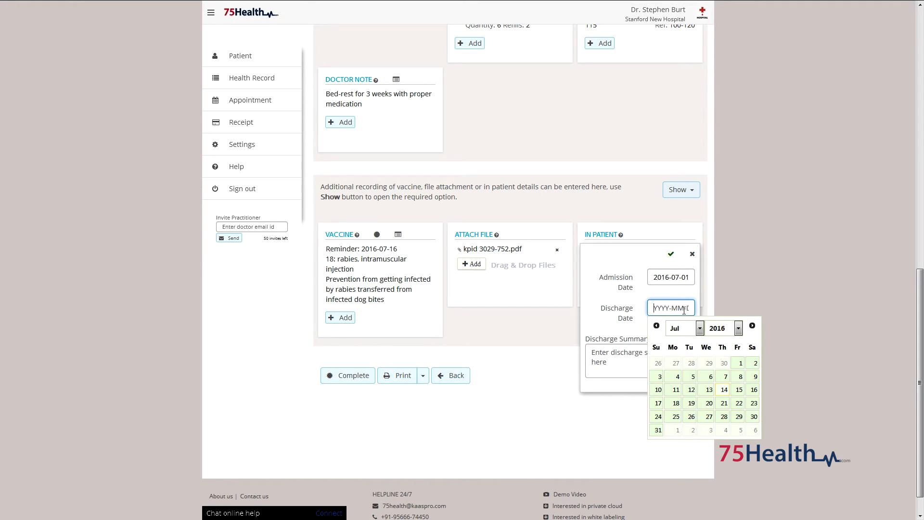
click(724, 389)
click(640, 362)
text(Completely healed, visit the hospital every two months for a routine )
text(check-up)
click(671, 255)
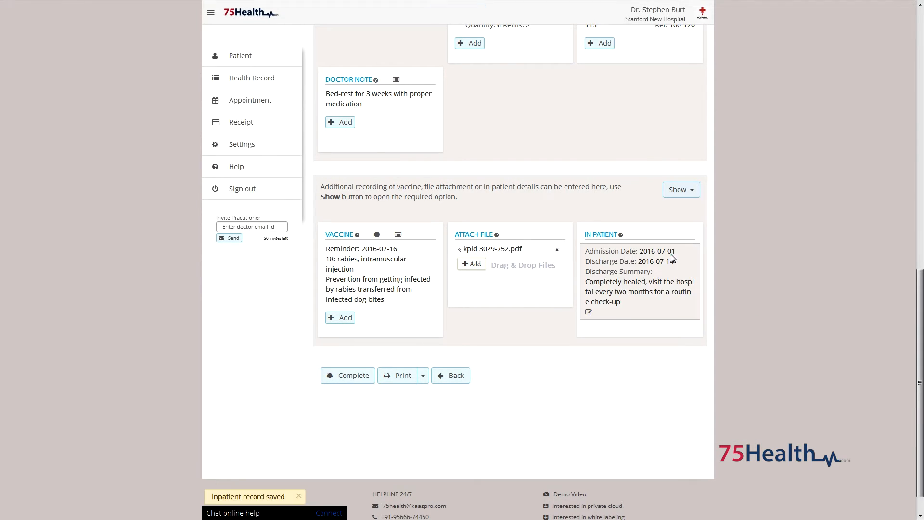
Complete the health record, authenticating with the prefilled doctor e-mail and the account password
scroll(672, 259, down, 1)
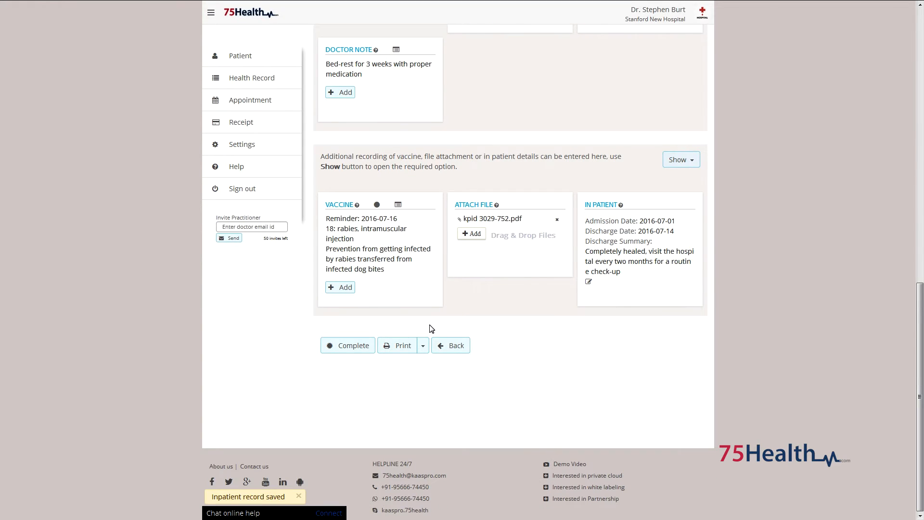
click(358, 345)
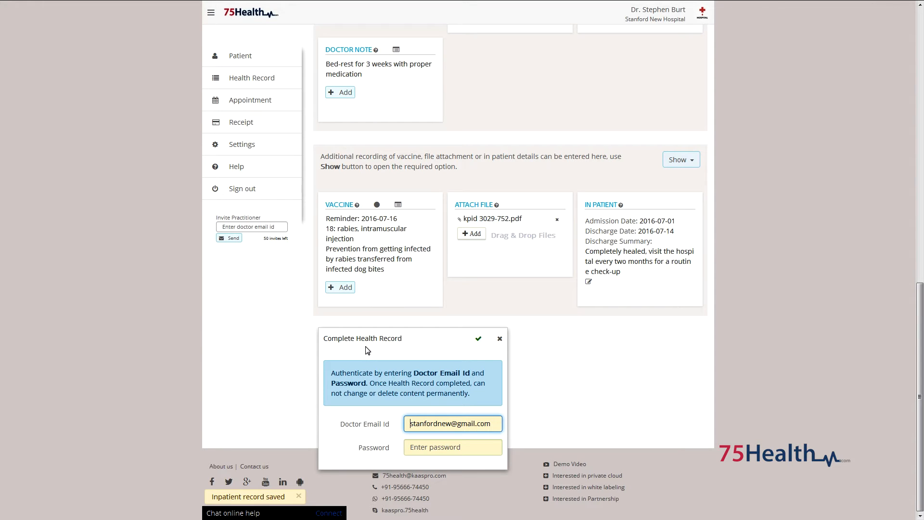
click(422, 448)
text(•••••••)
click(478, 339)
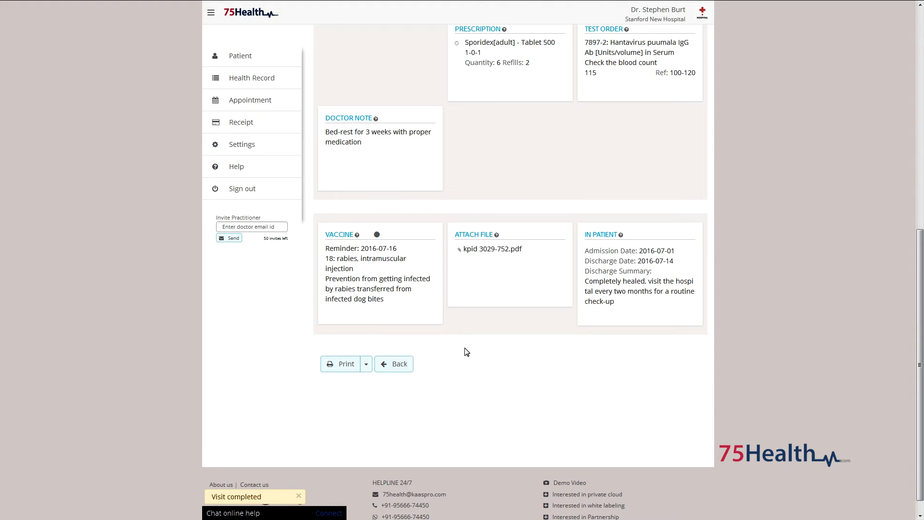
Look through the print options of the completed record, open the printable Health Record and read through its pages
scroll(466, 351, down, 1)
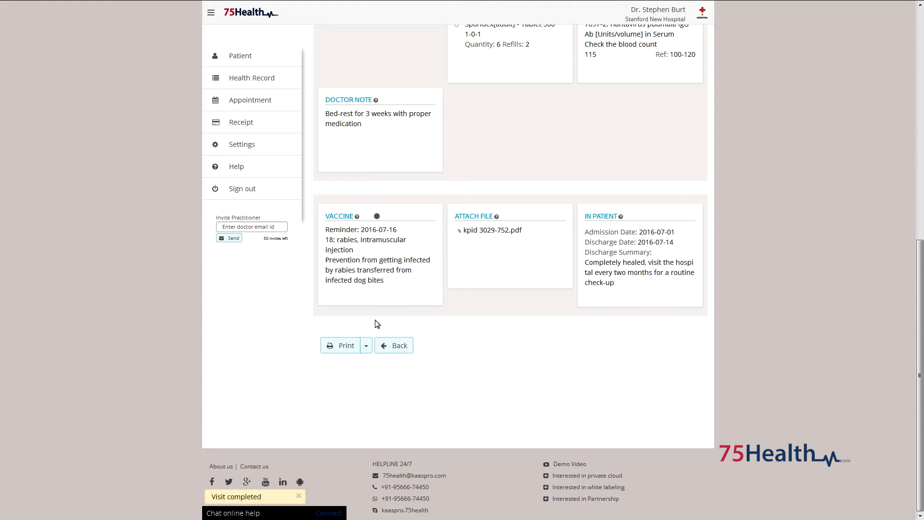
click(367, 347)
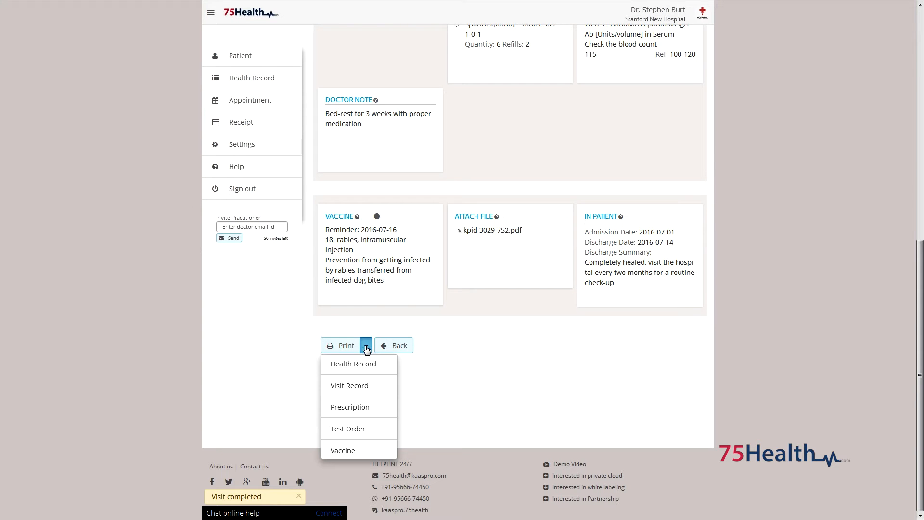
click(366, 365)
scroll(367, 344, down, 10)
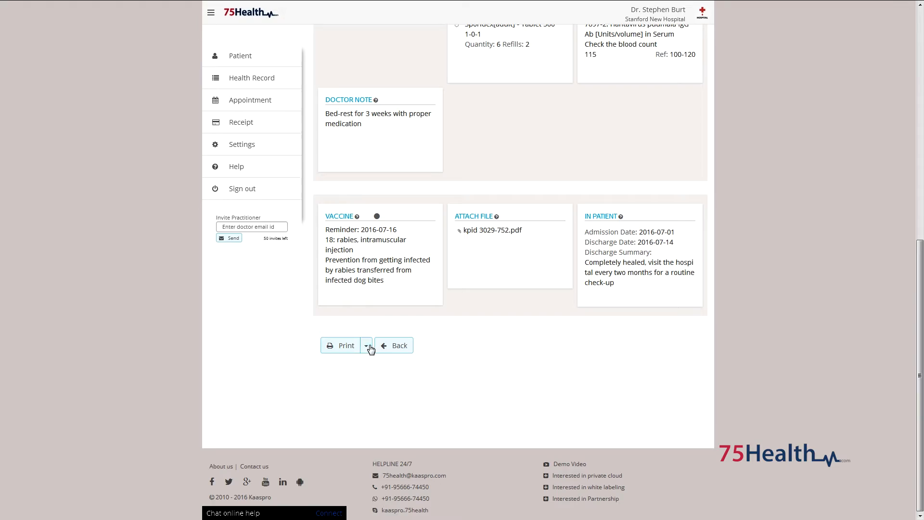
click(367, 347)
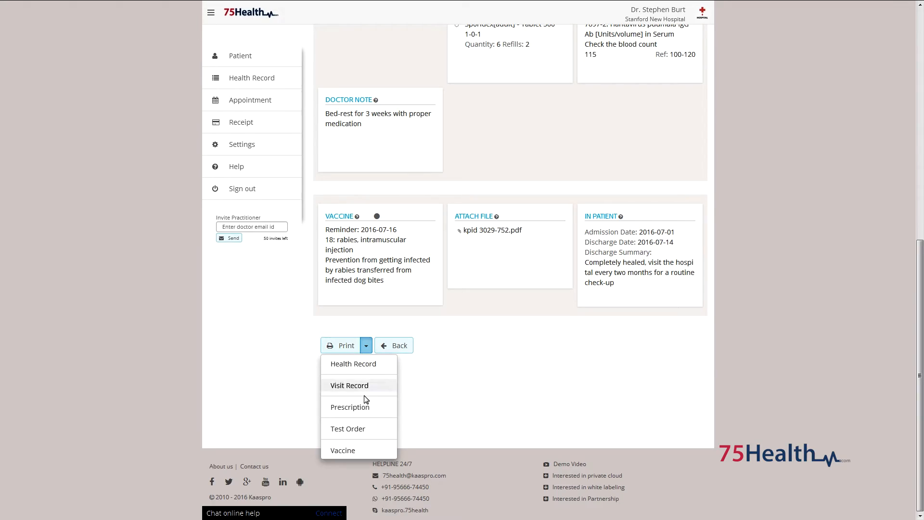
click(364, 400)
click(367, 347)
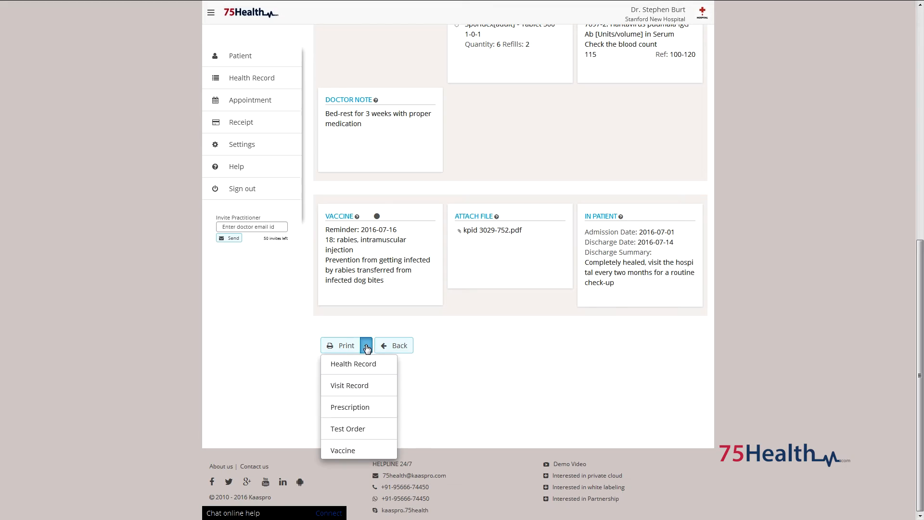
click(362, 429)
click(355, 446)
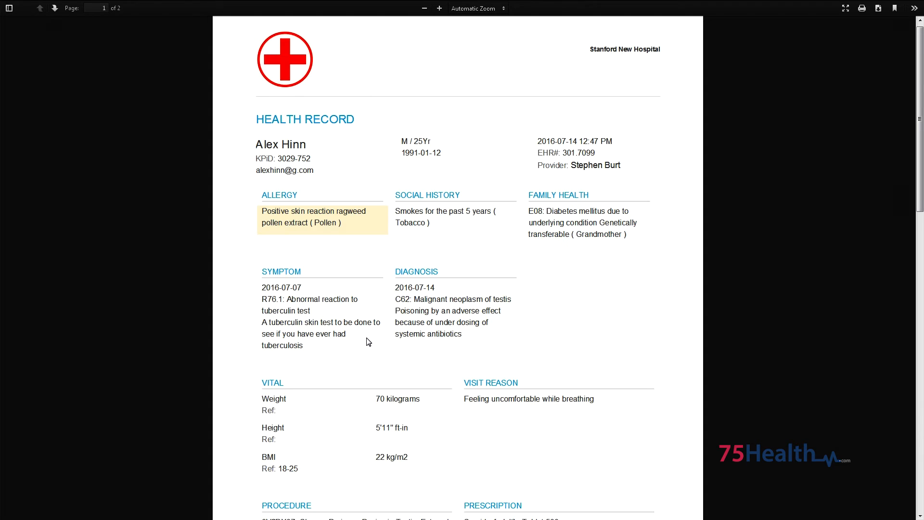
scroll(368, 341, down, 5)
scroll(368, 342, down, 10)
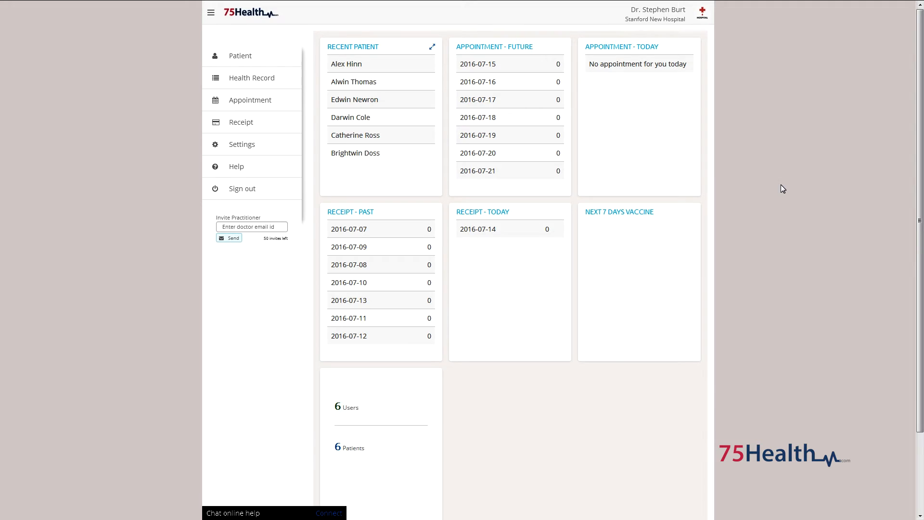
Open the profile of the first patient in the patient list and go to that patient's health record
click(268, 57)
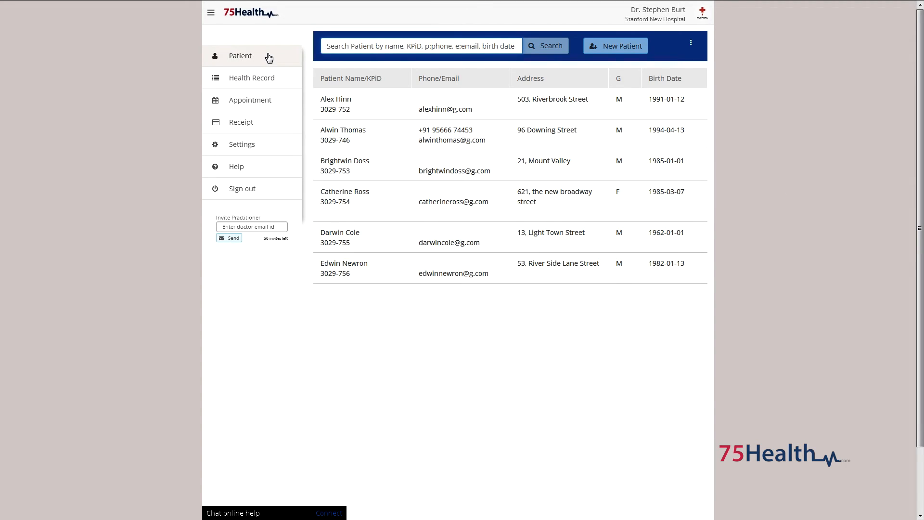
click(368, 104)
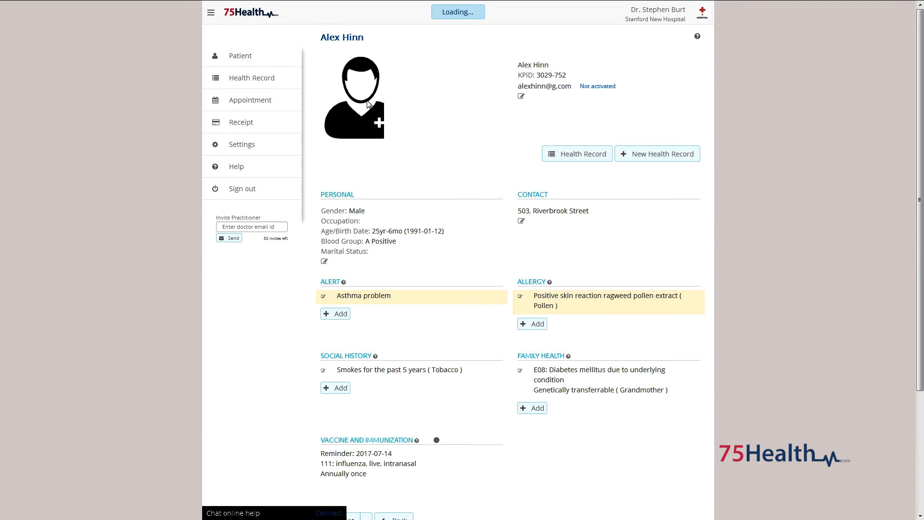
click(577, 155)
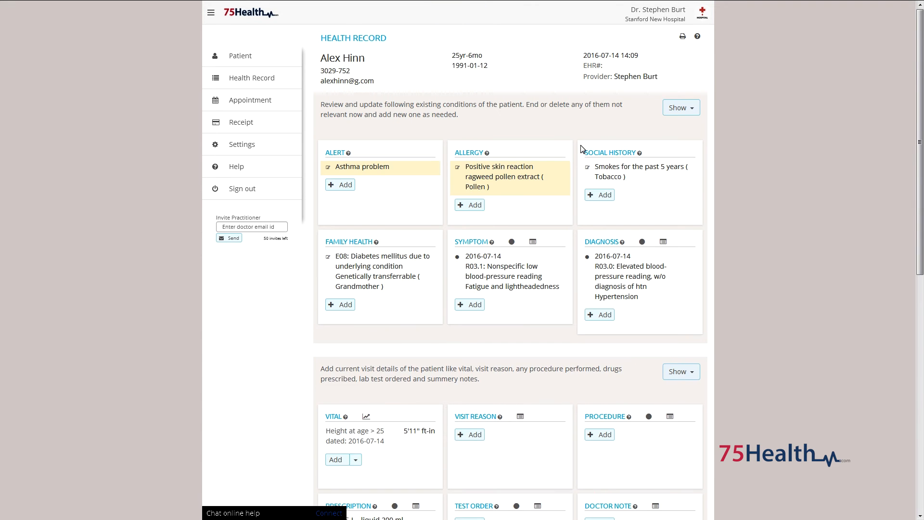
Mark the symptom R03.1: Nonspecific low blood-pressure reading as cured and check the list of cured symptoms
scroll(552, 177, down, 2)
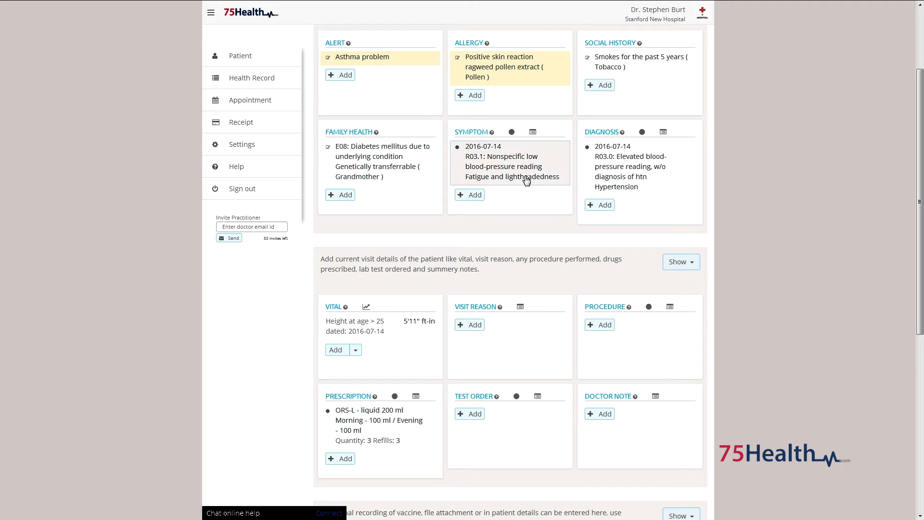
click(492, 171)
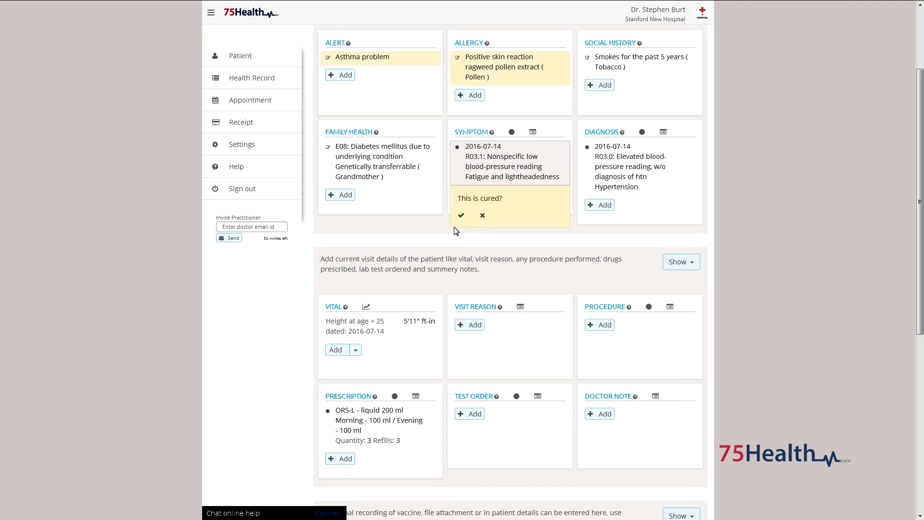
click(462, 217)
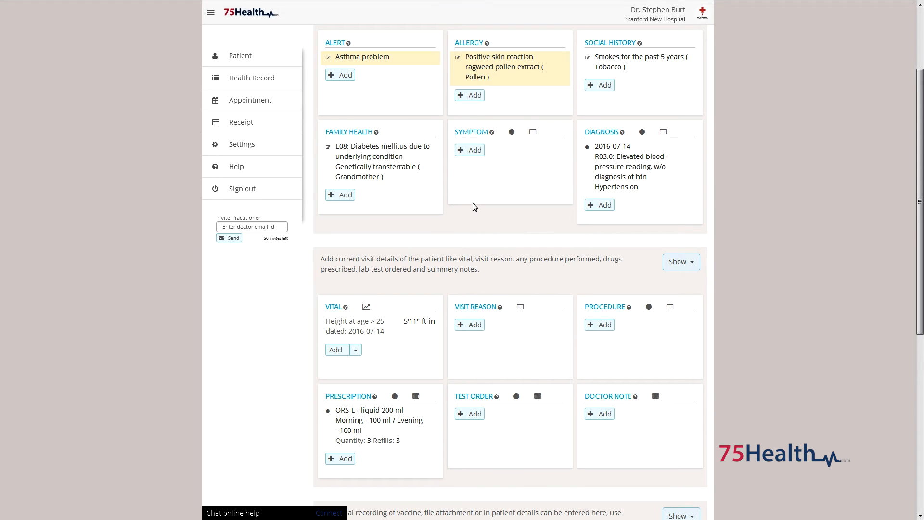
click(513, 133)
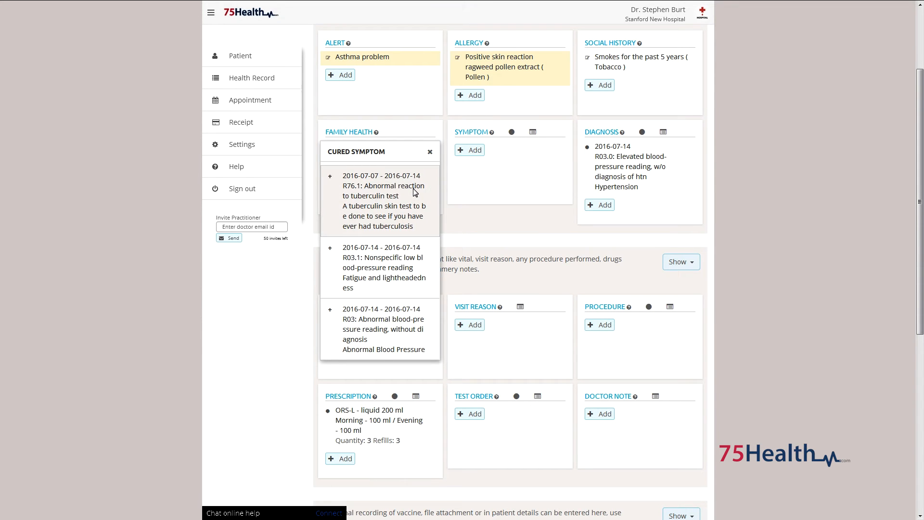
click(430, 153)
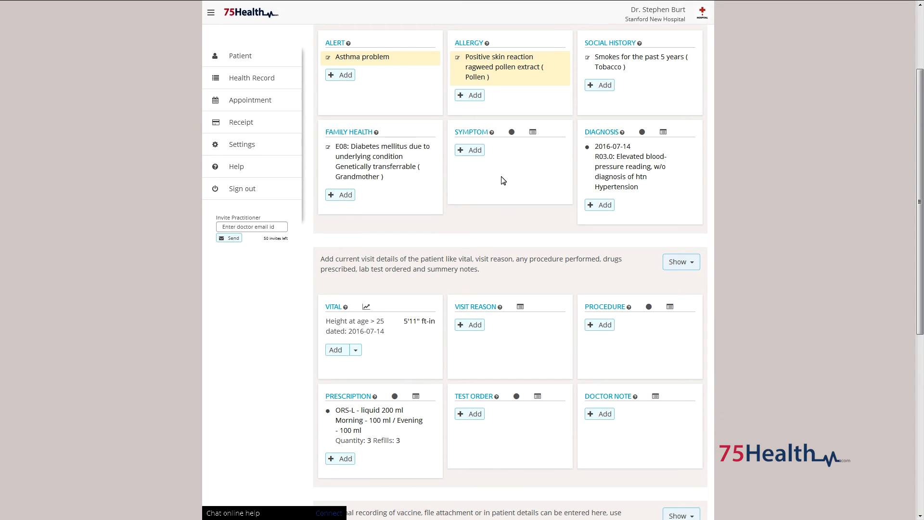
Mark the diagnosis R03.0: Elevated blood-pressure reading as cured and check the list of cured diagnoses
click(632, 178)
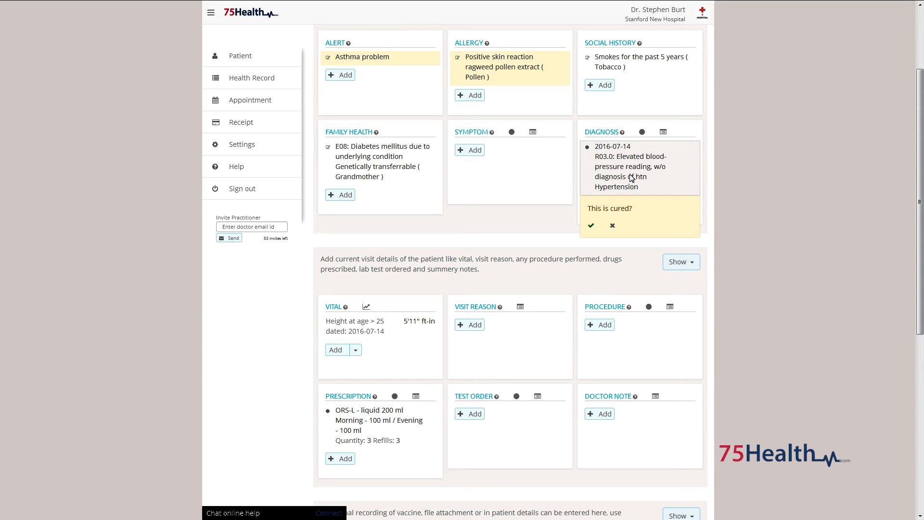
click(592, 224)
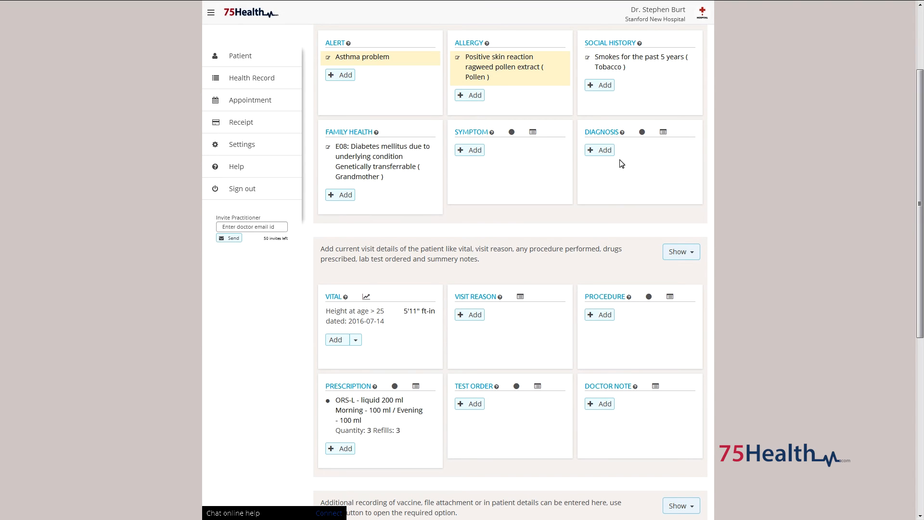
click(642, 133)
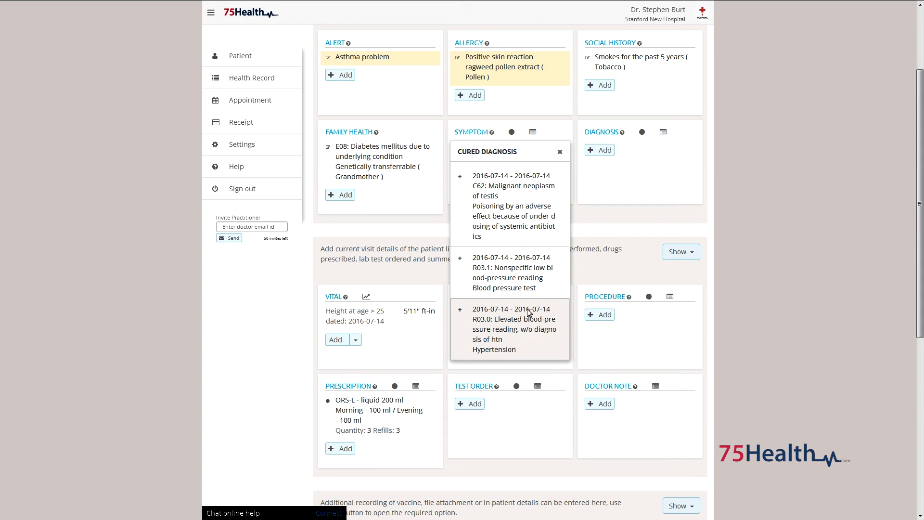
click(560, 153)
Mark the ORS-L liquid 200 ml prescription as ended and check the list of old ended drugs
scroll(529, 169, down, 3)
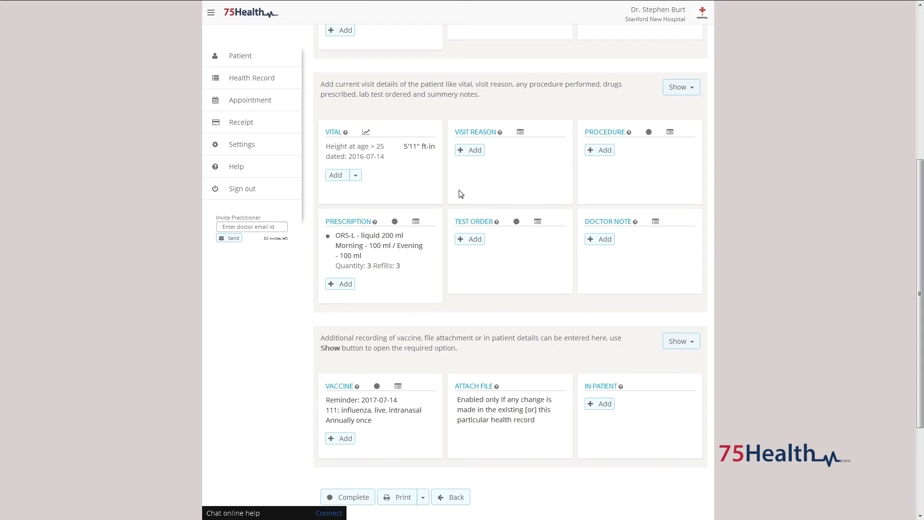
click(391, 248)
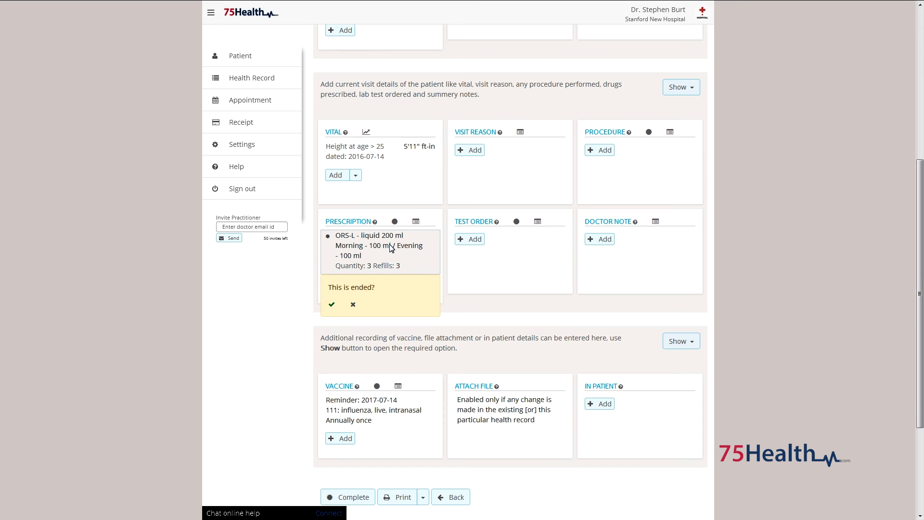
click(332, 305)
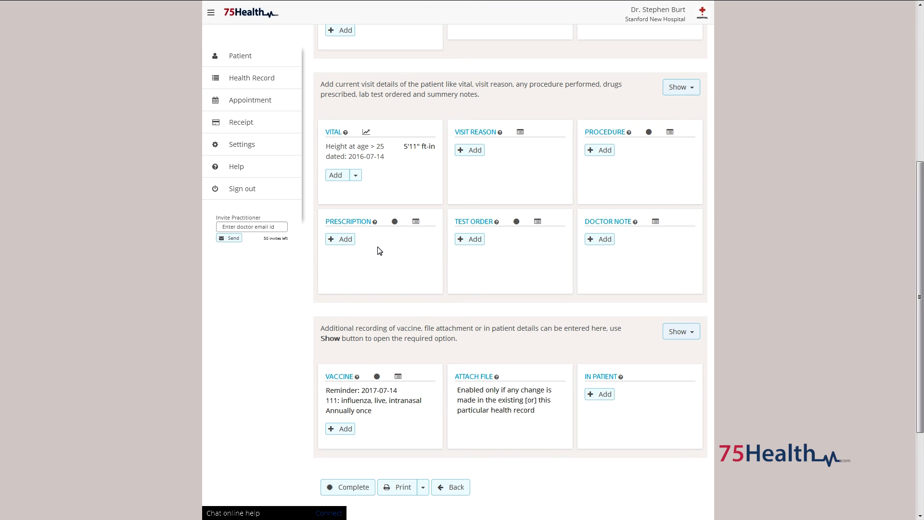
click(396, 222)
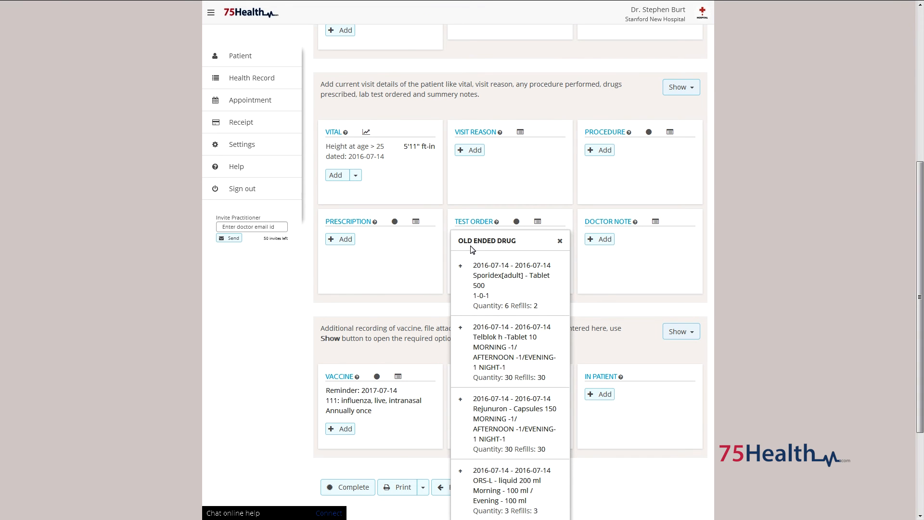
scroll(471, 248, down, 1)
scroll(473, 249, down, 1)
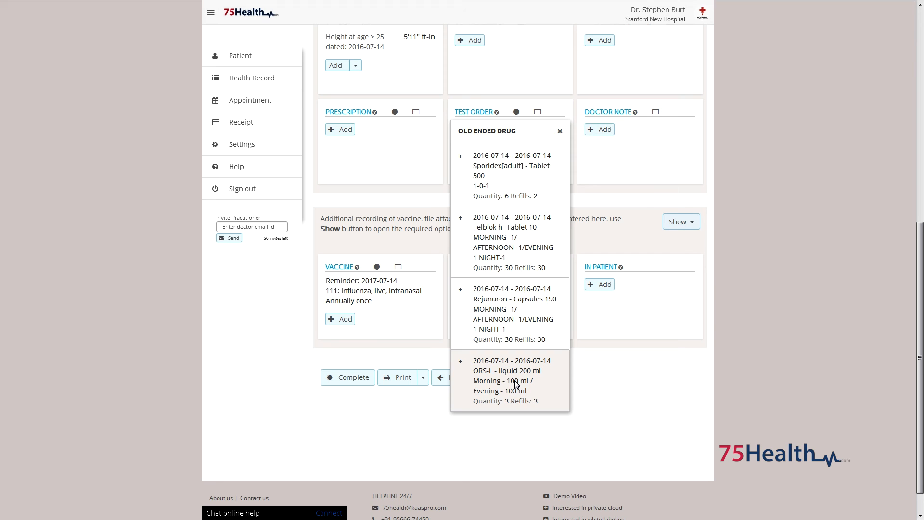
click(561, 135)
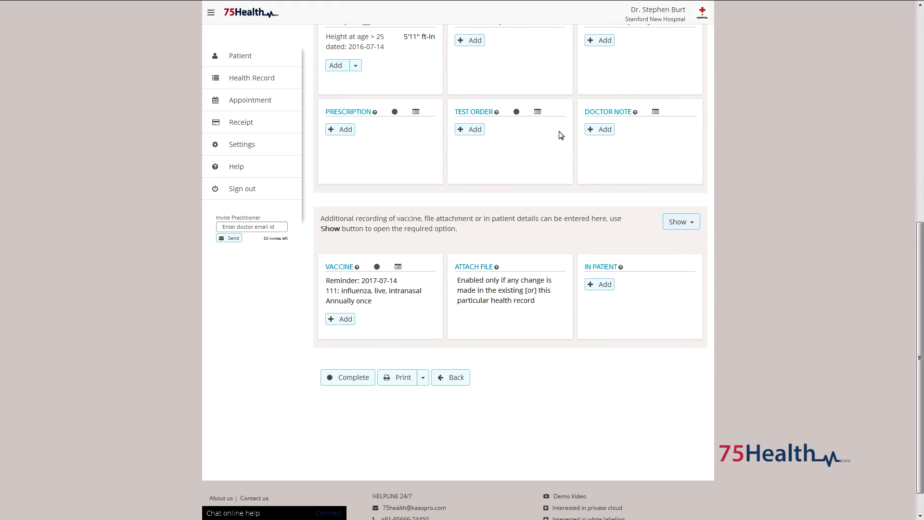
Update the influenza, live, intranasal vaccine entry from a reminder to a Taken Date of 2016-07-14
click(399, 291)
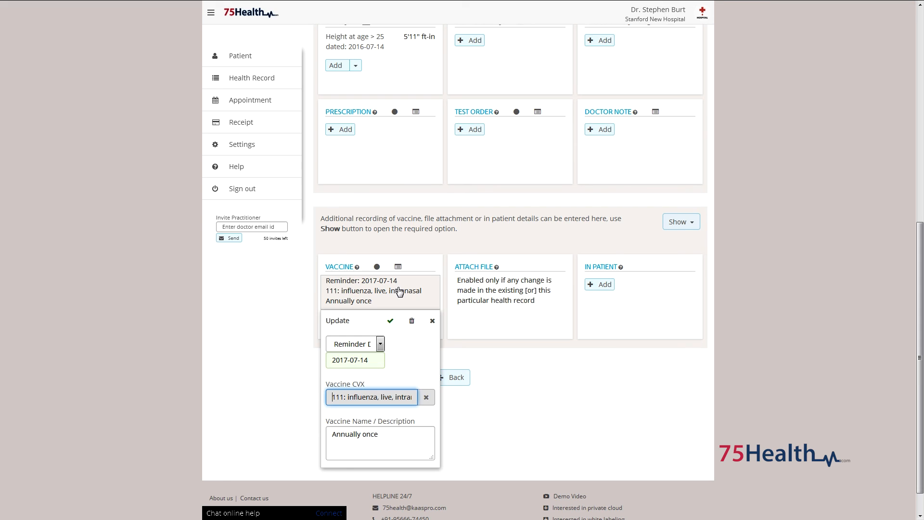
scroll(372, 319, down, 1)
click(372, 319)
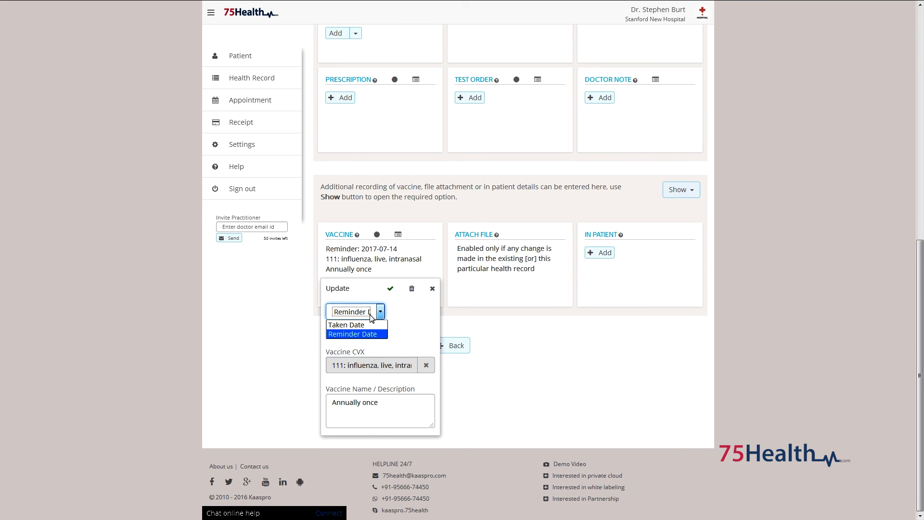
click(365, 324)
click(366, 331)
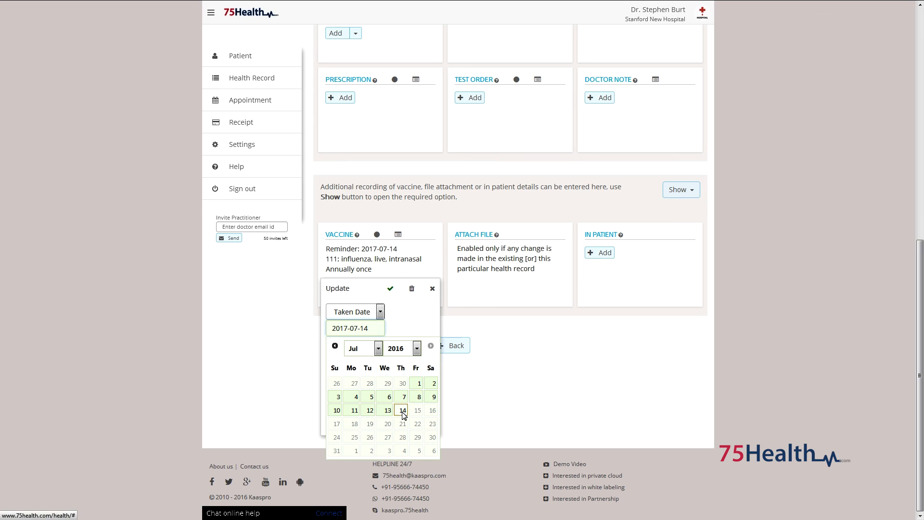
click(403, 410)
click(390, 289)
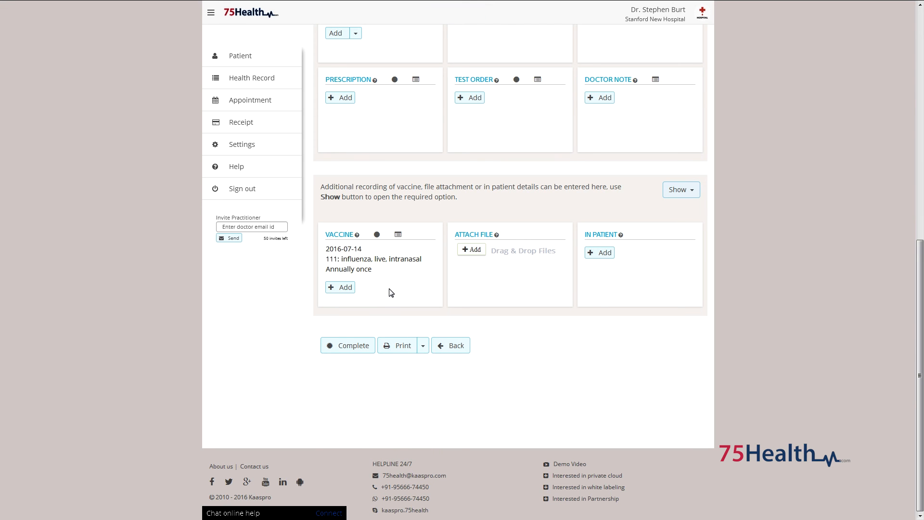
Add the frequently used doctor note "Completely healed, be back for a routine check up after two months"
scroll(391, 293, up, 3)
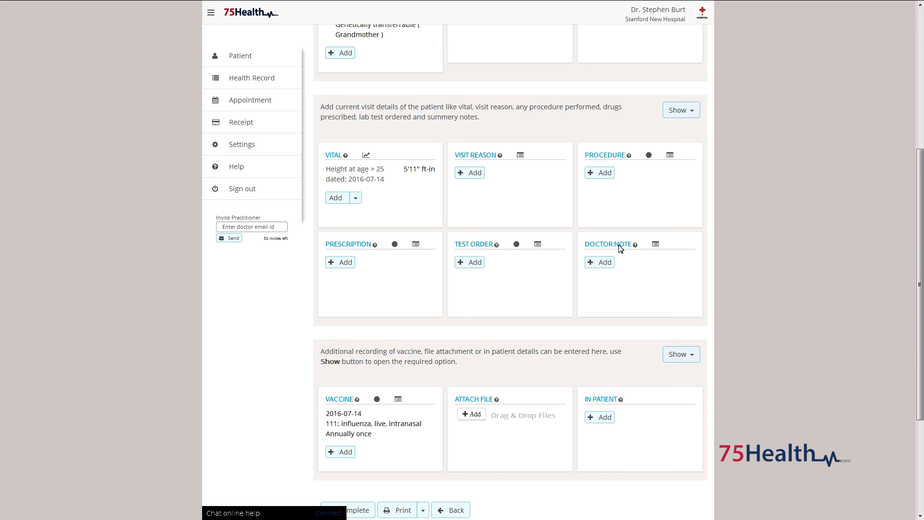
click(656, 245)
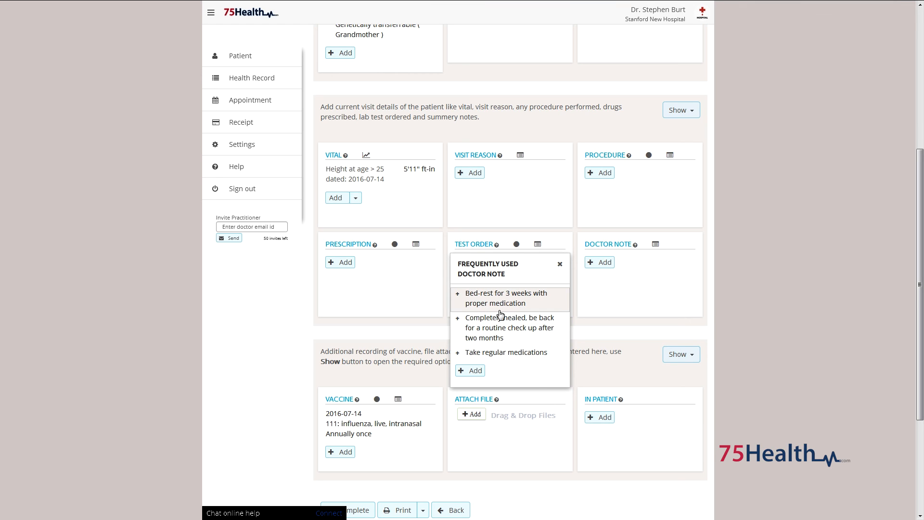
click(458, 322)
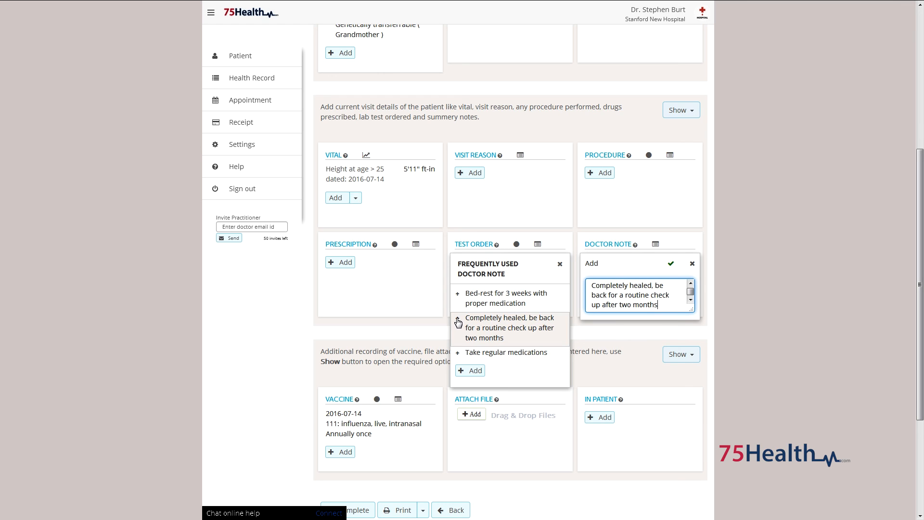
click(671, 265)
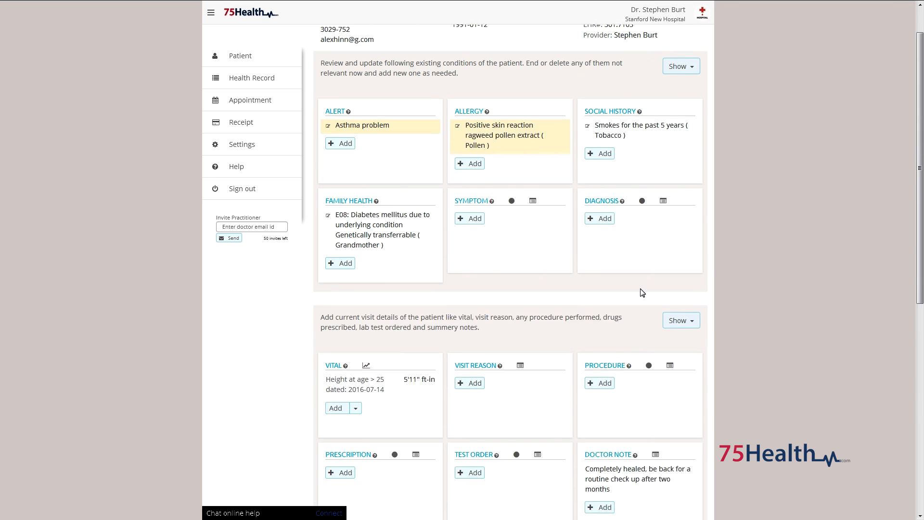